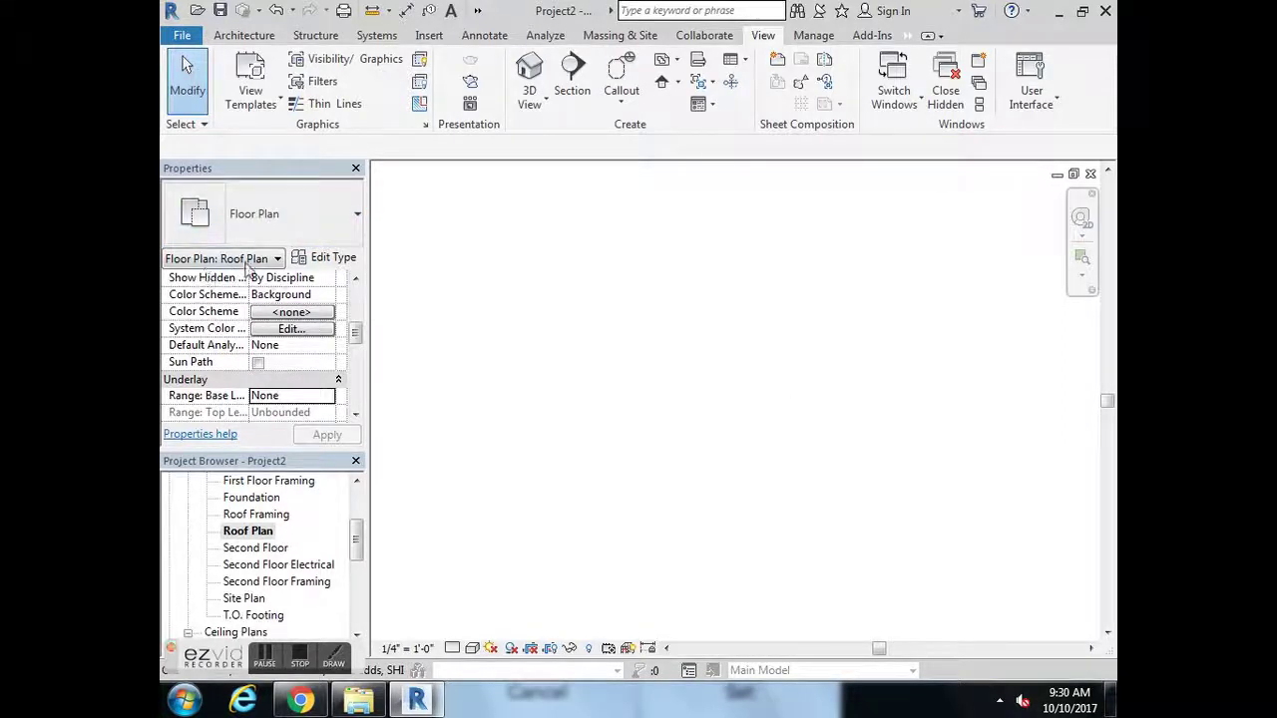
Set the Roof Plan view's underlay base level to First Floor
{"action": "mouse_move", "coordinate": [356, 333]}
{"action": "left_mouse_down"}
{"action": "mouse_move", "coordinate": [357, 315]}
{"action": "mouse_move", "coordinate": [361, 338]}
{"action": "left_mouse_up"}
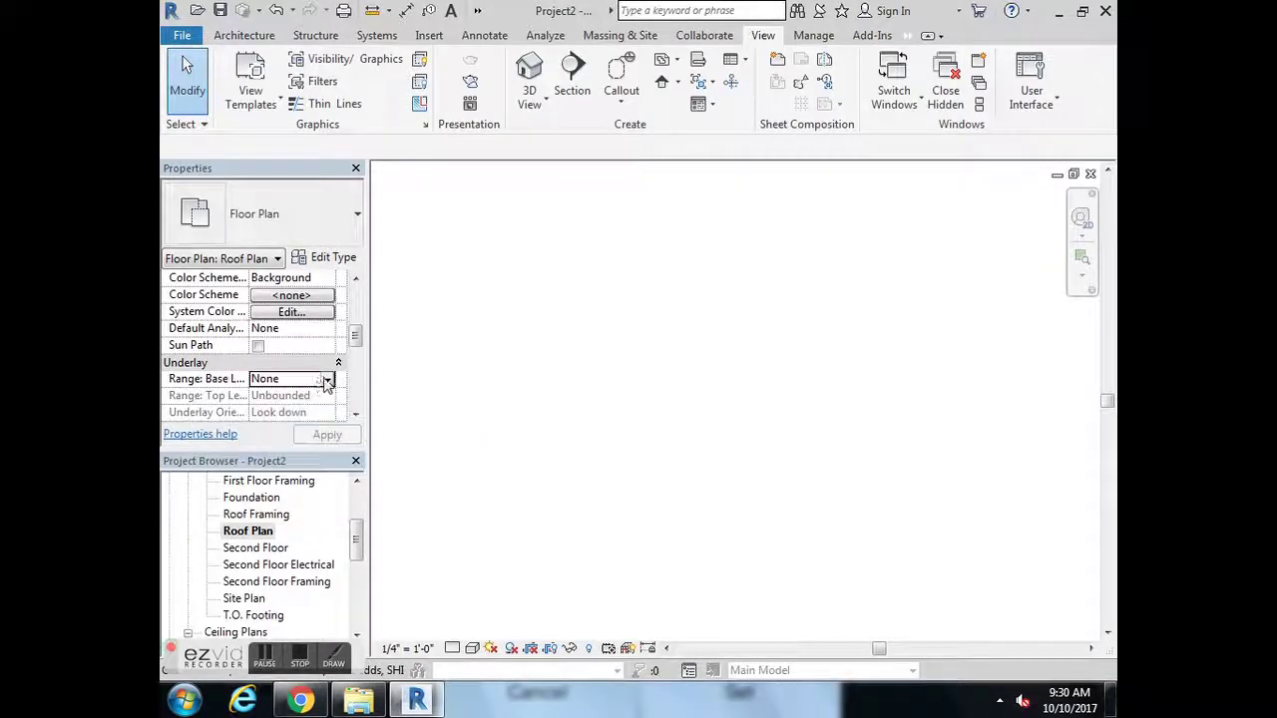
{"action": "left_click", "coordinate": [327, 381]}
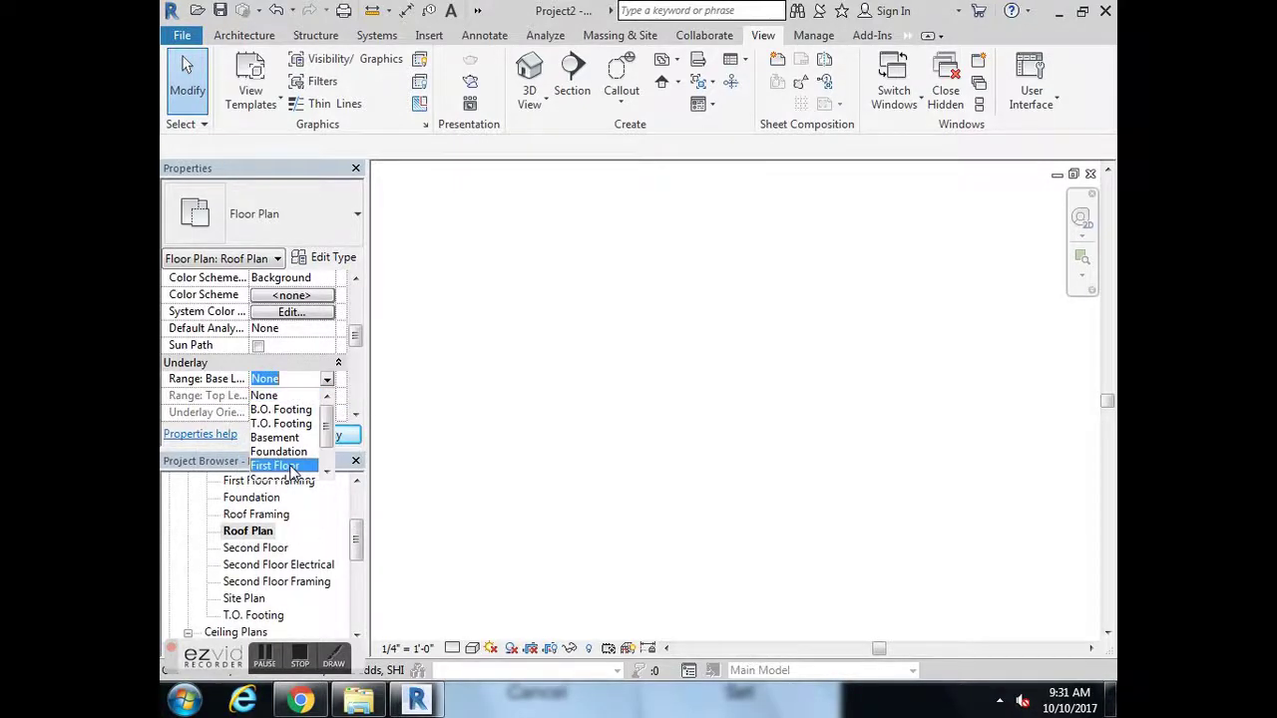
{"action": "left_click", "coordinate": [280, 466]}
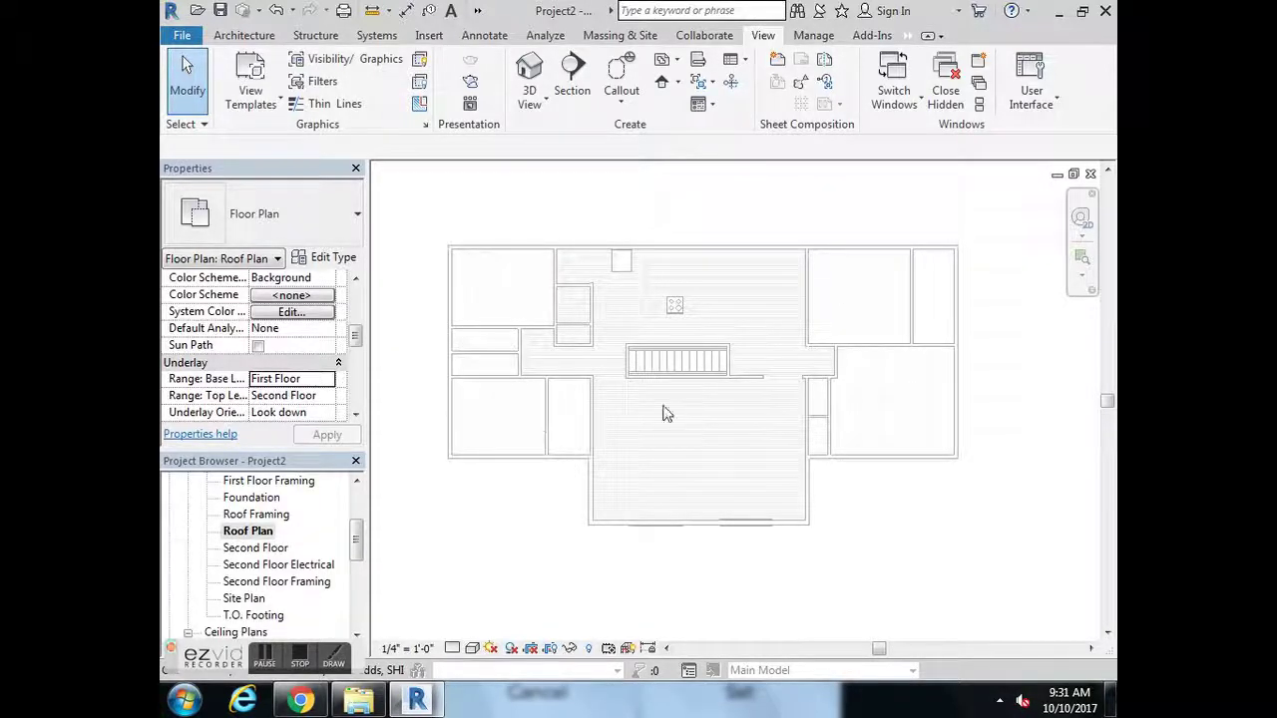
Start a roof by footprint in the Roof Plan, saving the project when the save reminder interrupts
{"action": "left_click", "coordinate": [244, 36]}
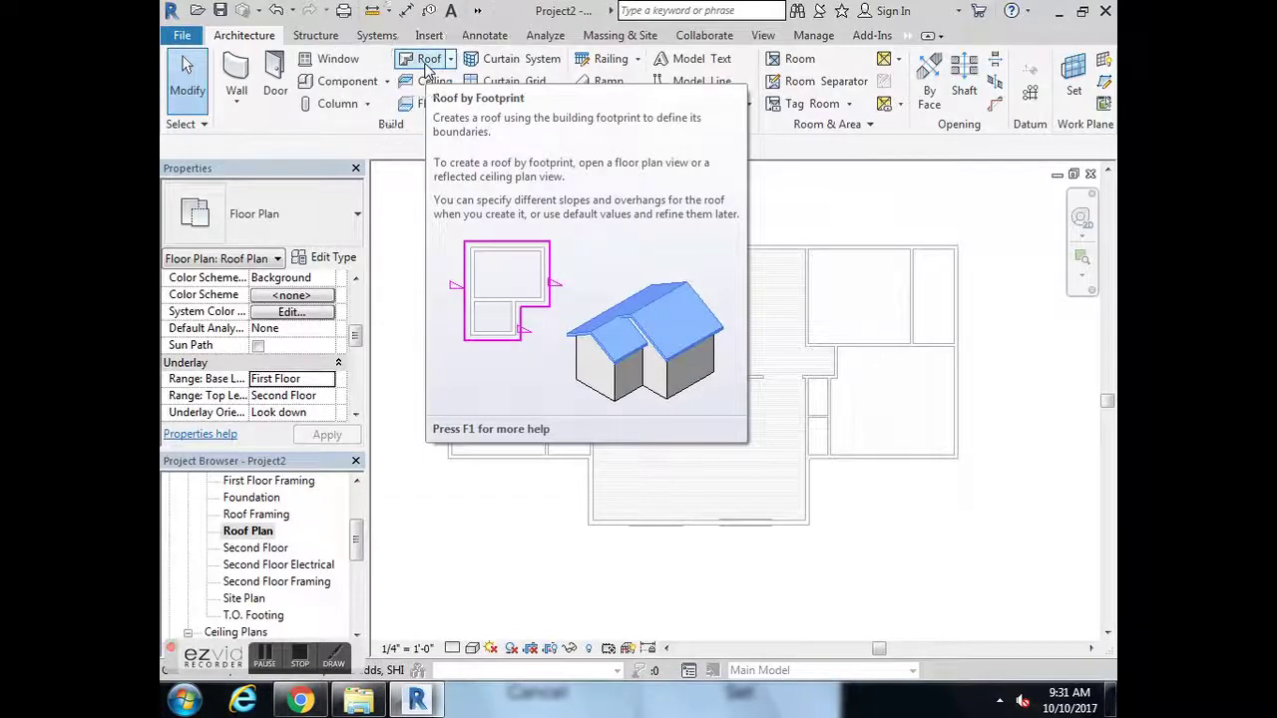
{"action": "left_click", "coordinate": [426, 68]}
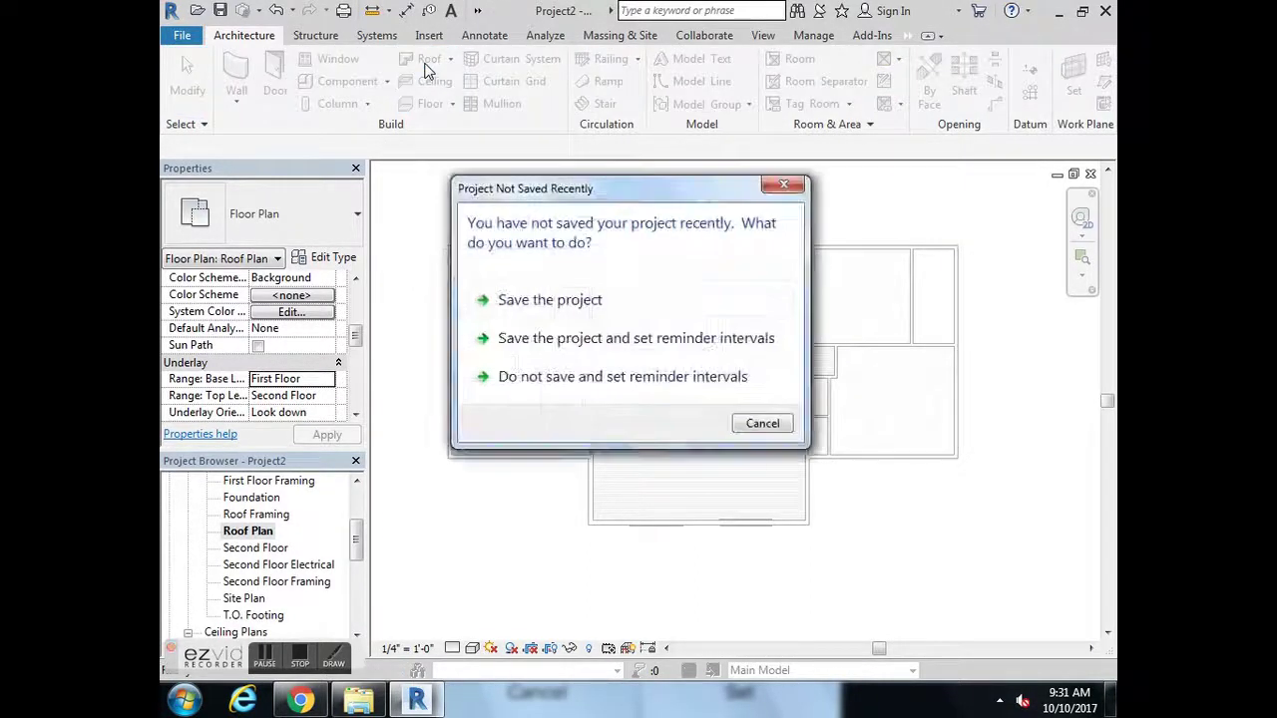
{"action": "left_click", "coordinate": [601, 299]}
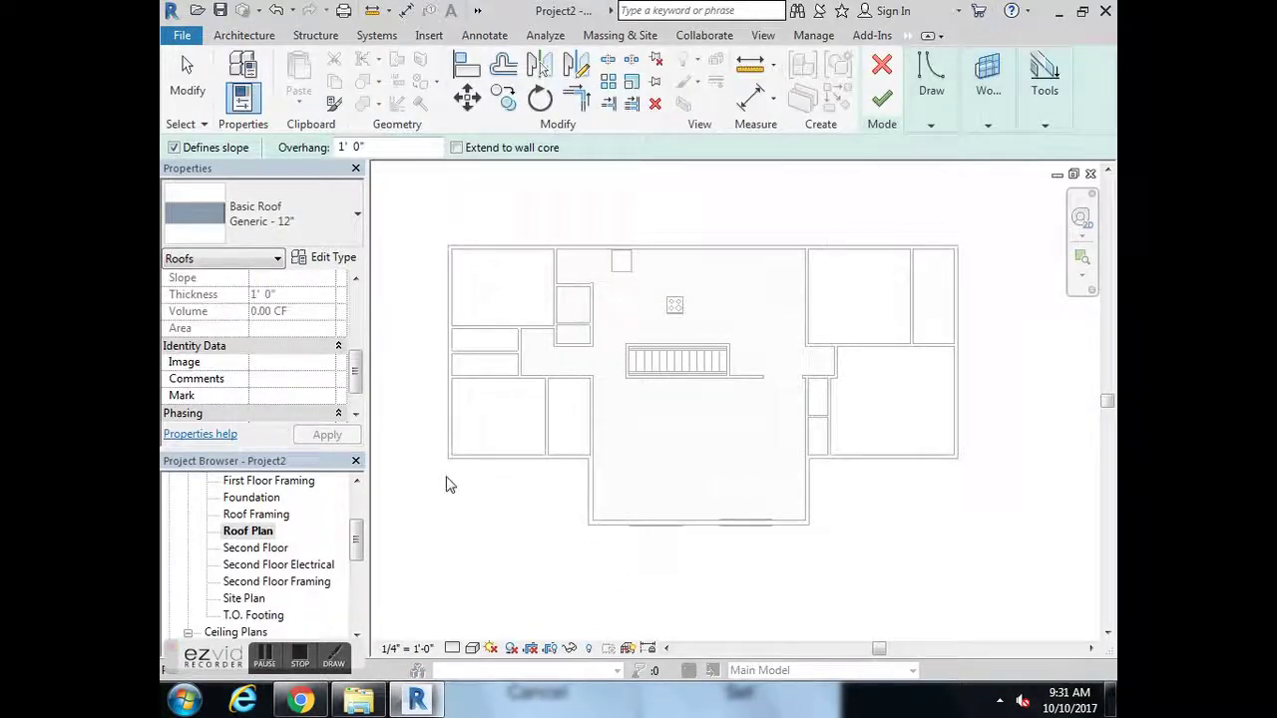
{"action": "left_click", "coordinate": [933, 100]}
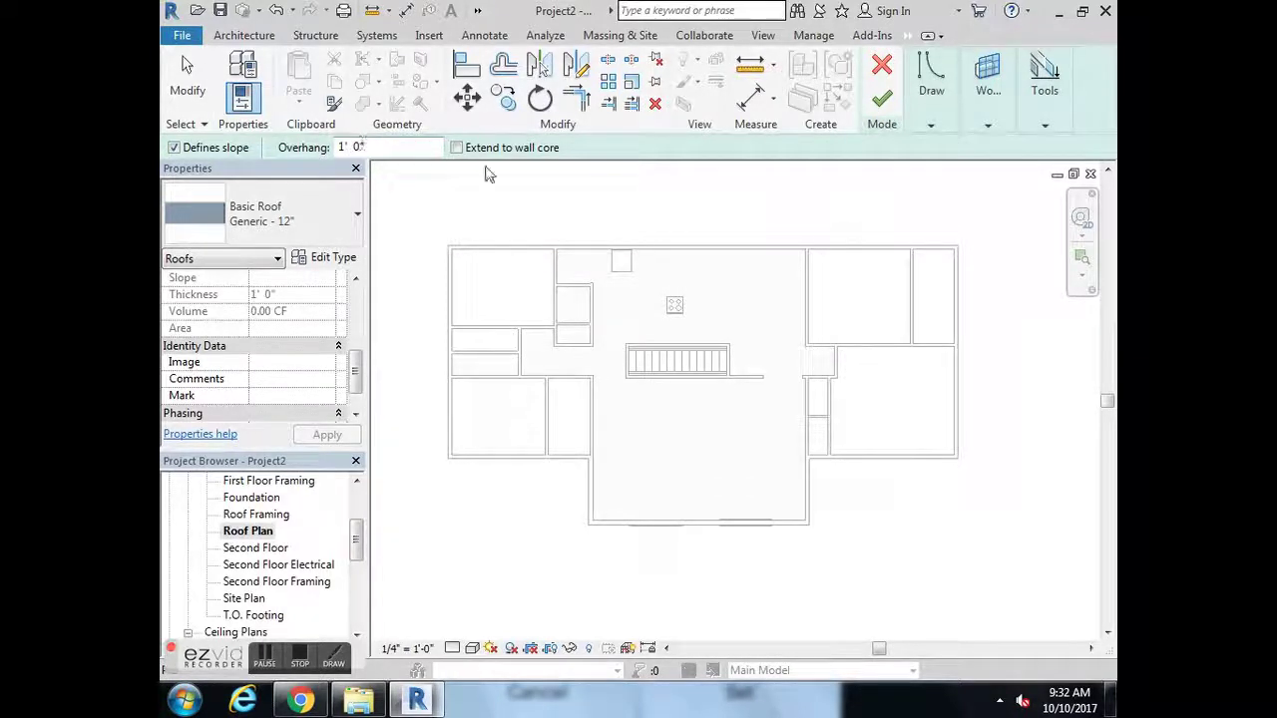
Create the roof from all eight exterior walls as slope-defining edges with a 1' 0" overhang, and finish the footprint
{"action": "left_click", "coordinate": [741, 248]}
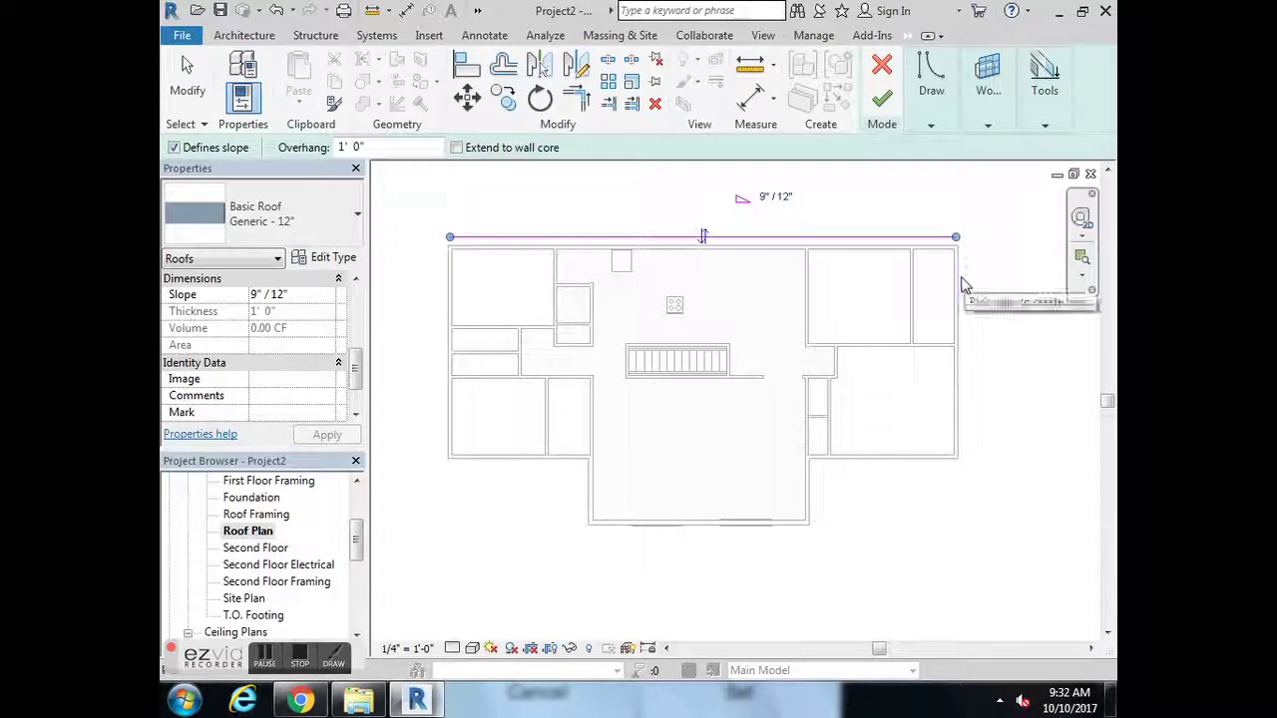
{"action": "left_click", "coordinate": [953, 365]}
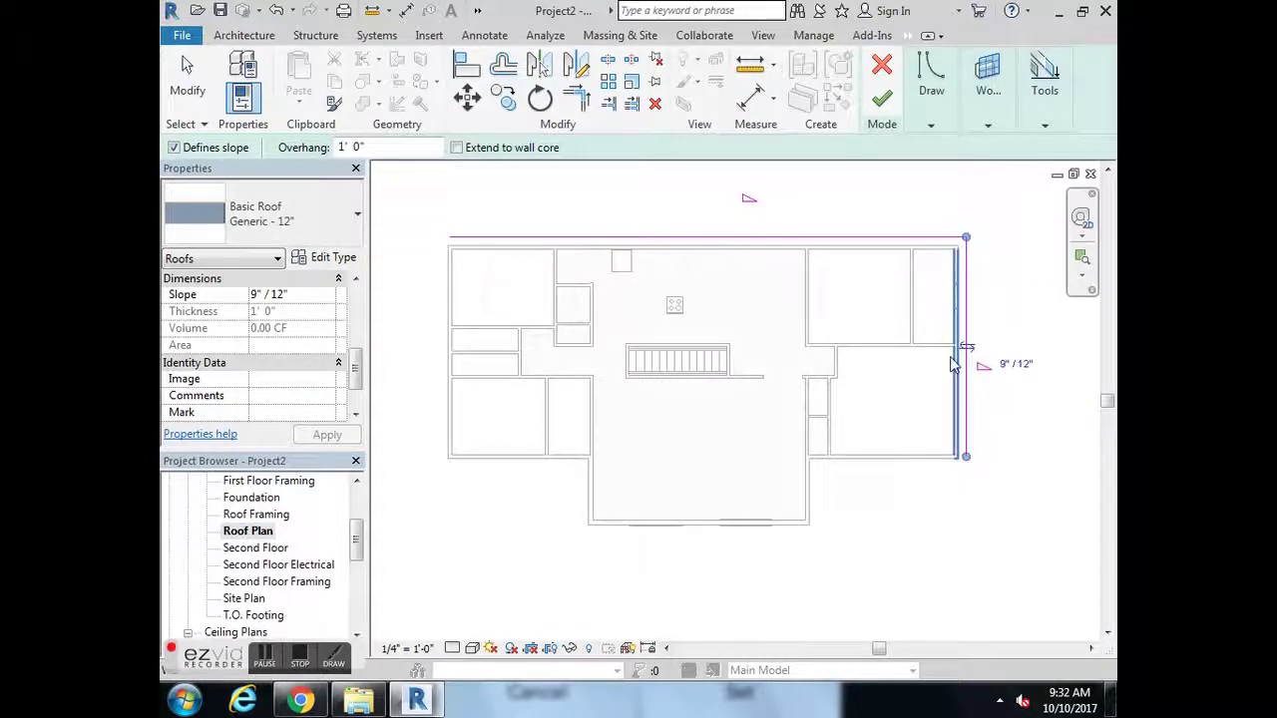
{"action": "left_click", "coordinate": [924, 463]}
{"action": "left_click", "coordinate": [808, 498]}
{"action": "left_click", "coordinate": [778, 536]}
{"action": "left_click", "coordinate": [585, 491]}
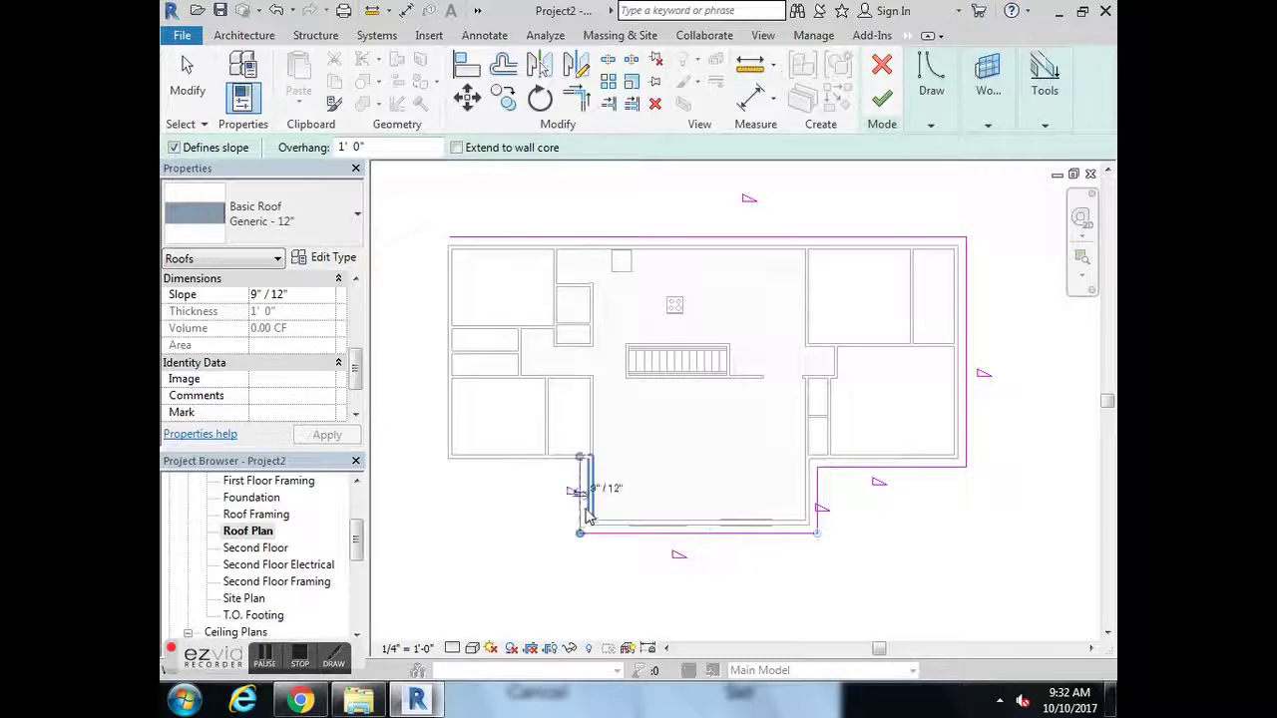
{"action": "left_click", "coordinate": [509, 466]}
{"action": "left_click", "coordinate": [448, 256]}
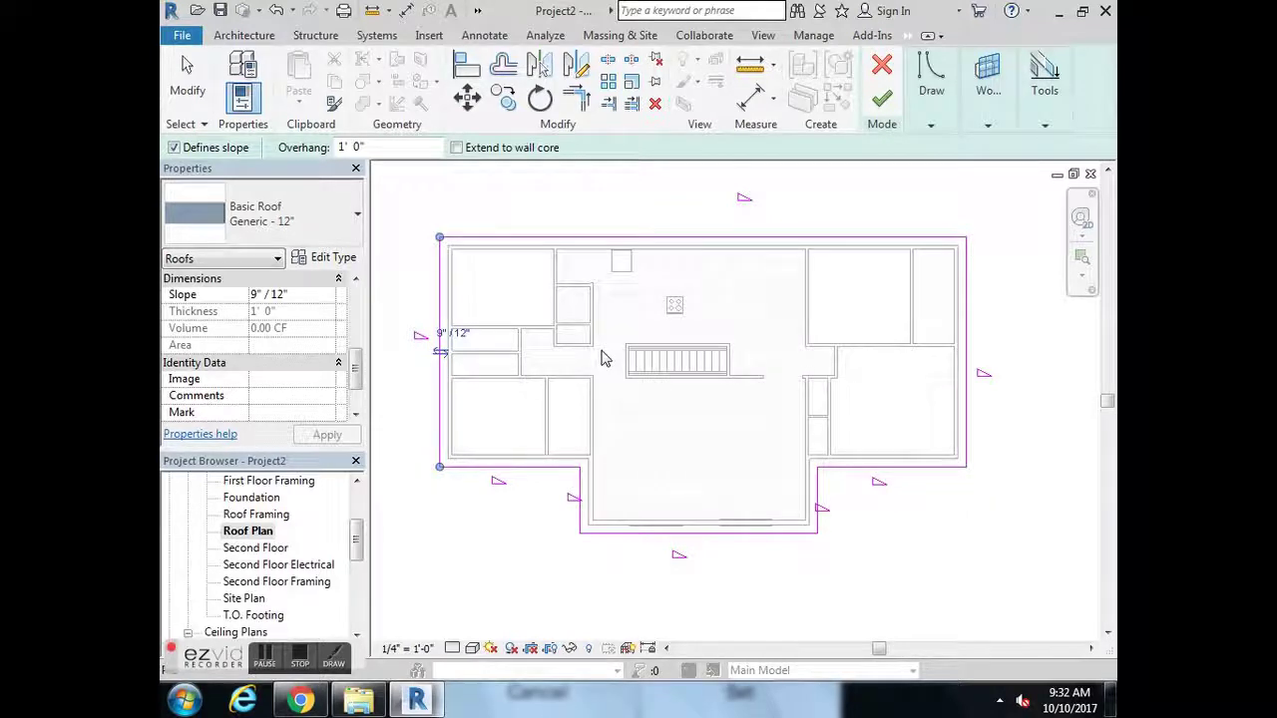
{"action": "left_click", "coordinate": [881, 104]}
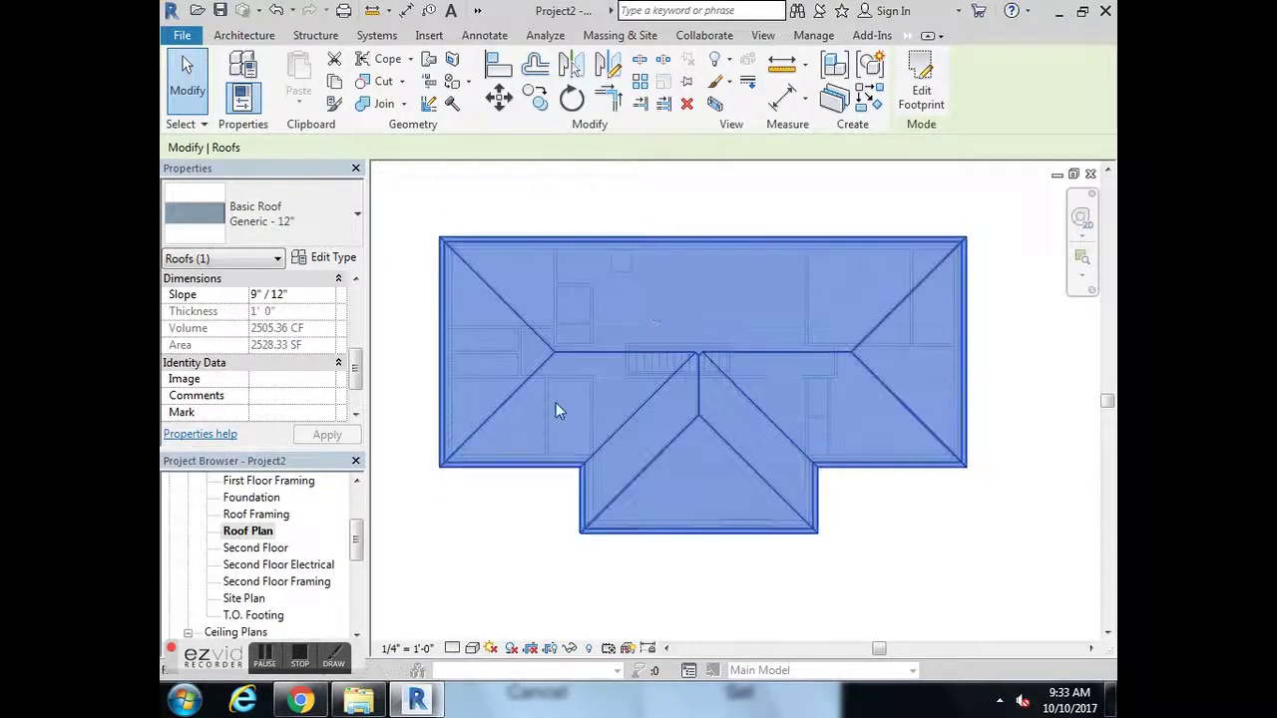
{"action": "left_click", "coordinate": [884, 513]}
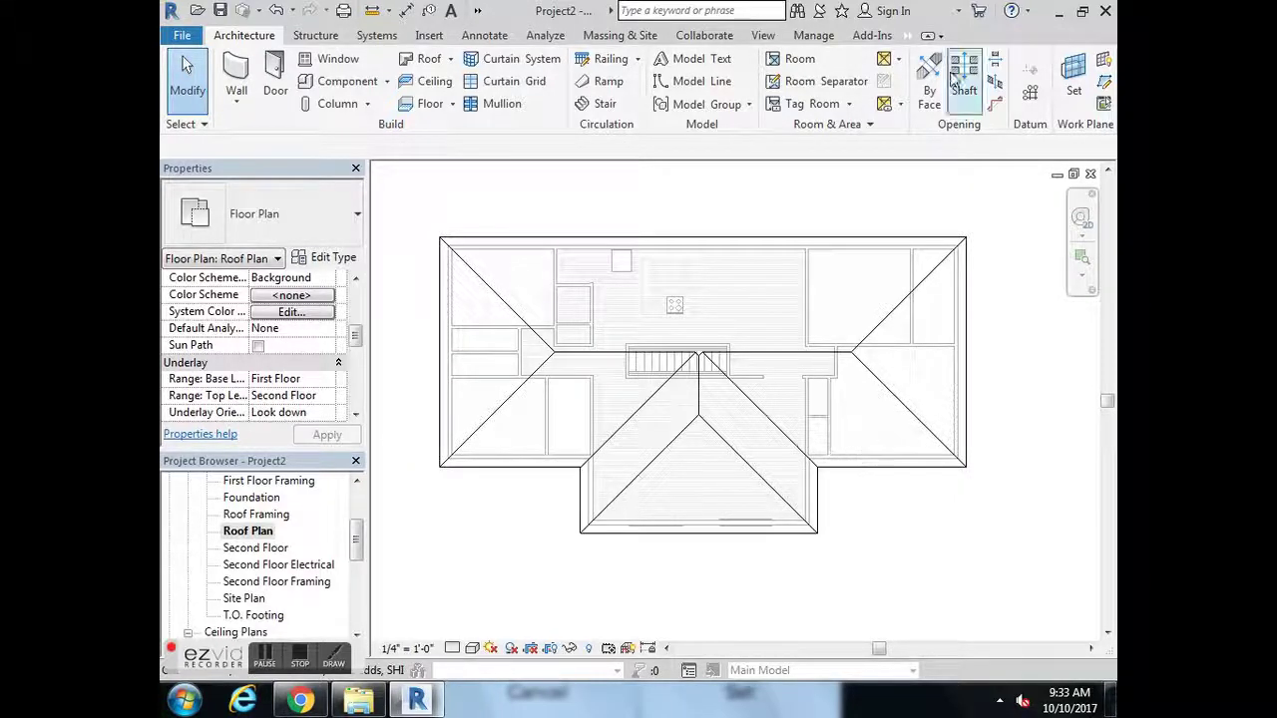
Open the default 3D view and examine the roof's height above the walls from the front
{"action": "left_click", "coordinate": [765, 38]}
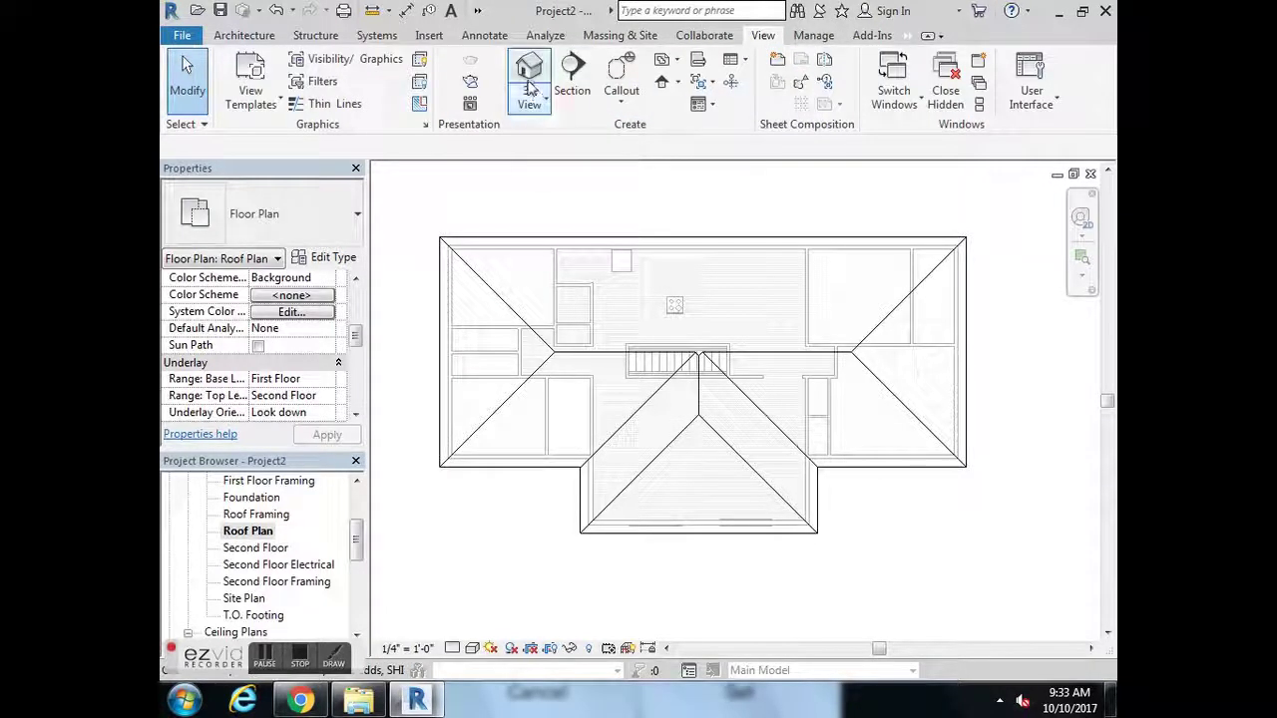
{"action": "left_click", "coordinate": [530, 72]}
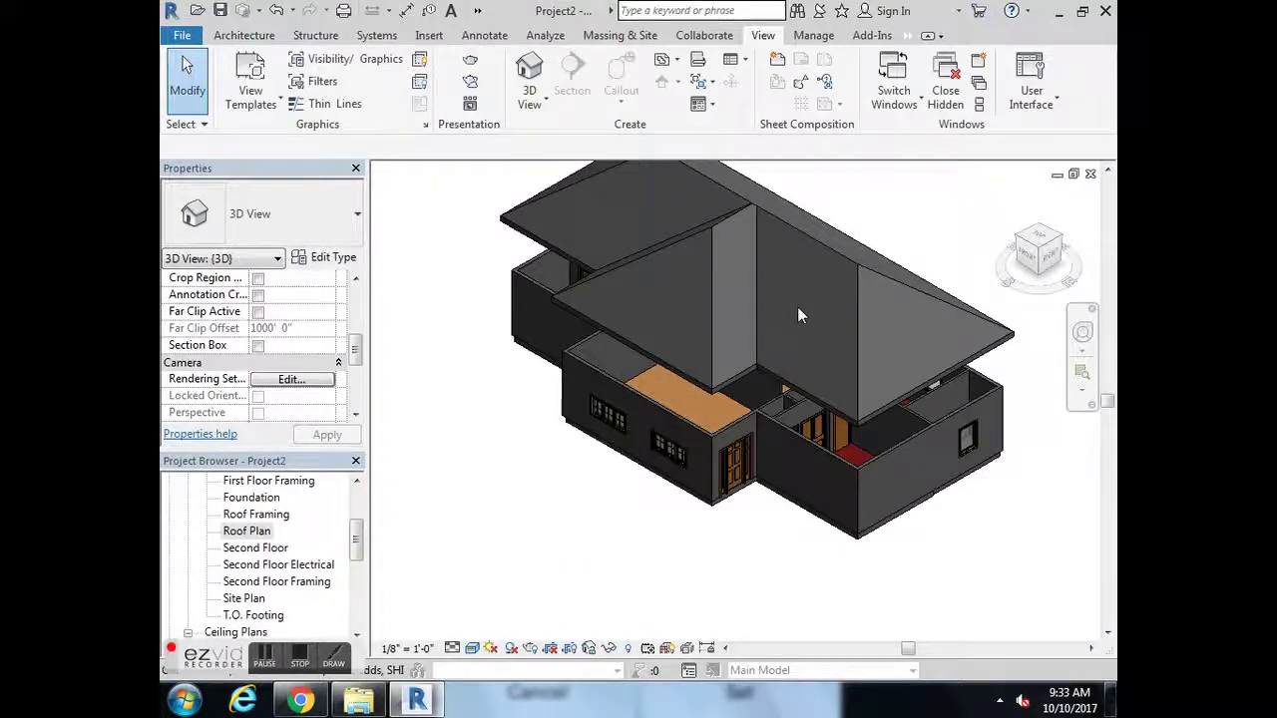
{"action": "left_click", "coordinate": [1030, 258]}
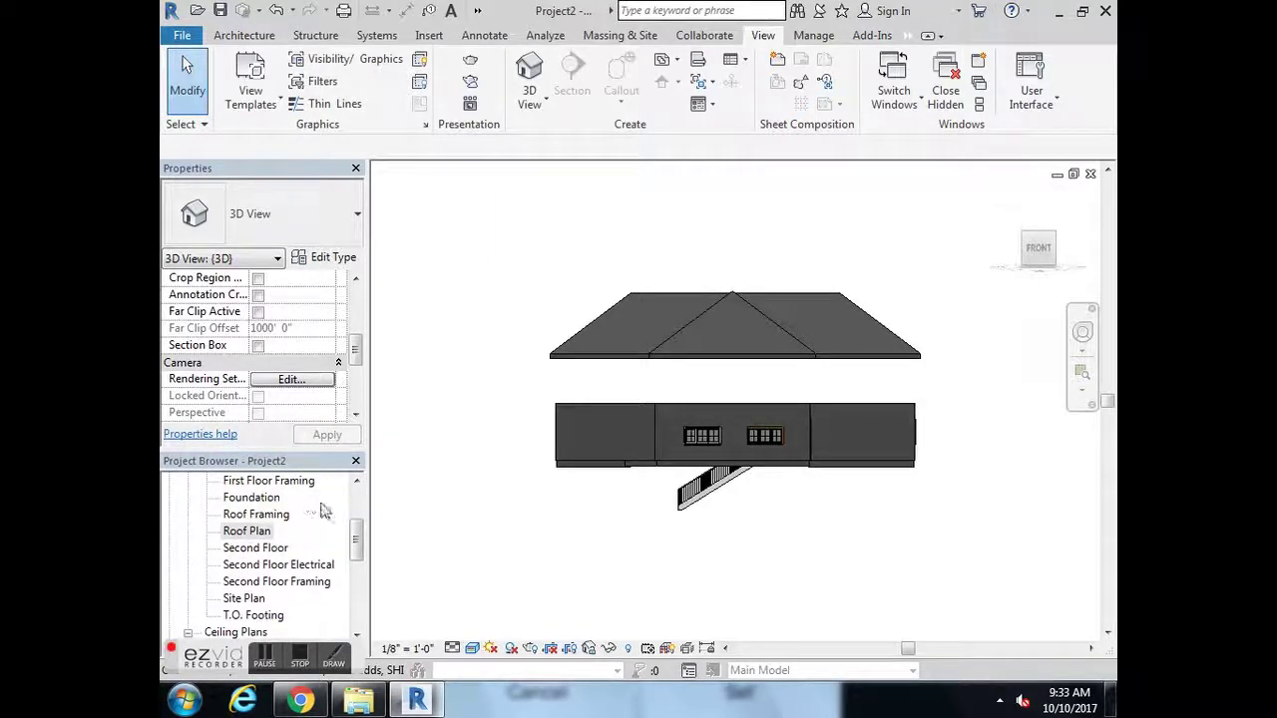
Open the South building elevation view
{"action": "left_click_drag", "start_coordinate": [355, 536], "coordinate": [355, 580]}
{"action": "key", "text": "ctrl"}
{"action": "key", "text": "ctrl"}
{"action": "key", "text": "ctrl"}
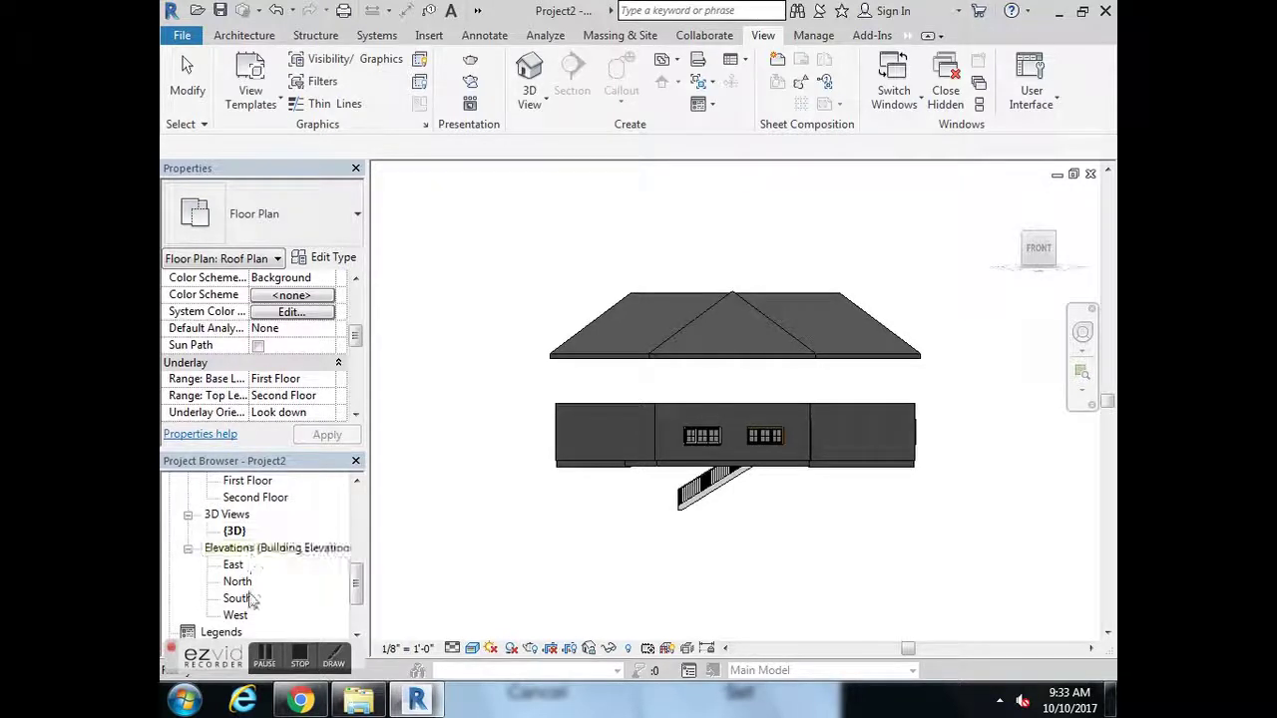
{"action": "key", "text": "ctrl"}
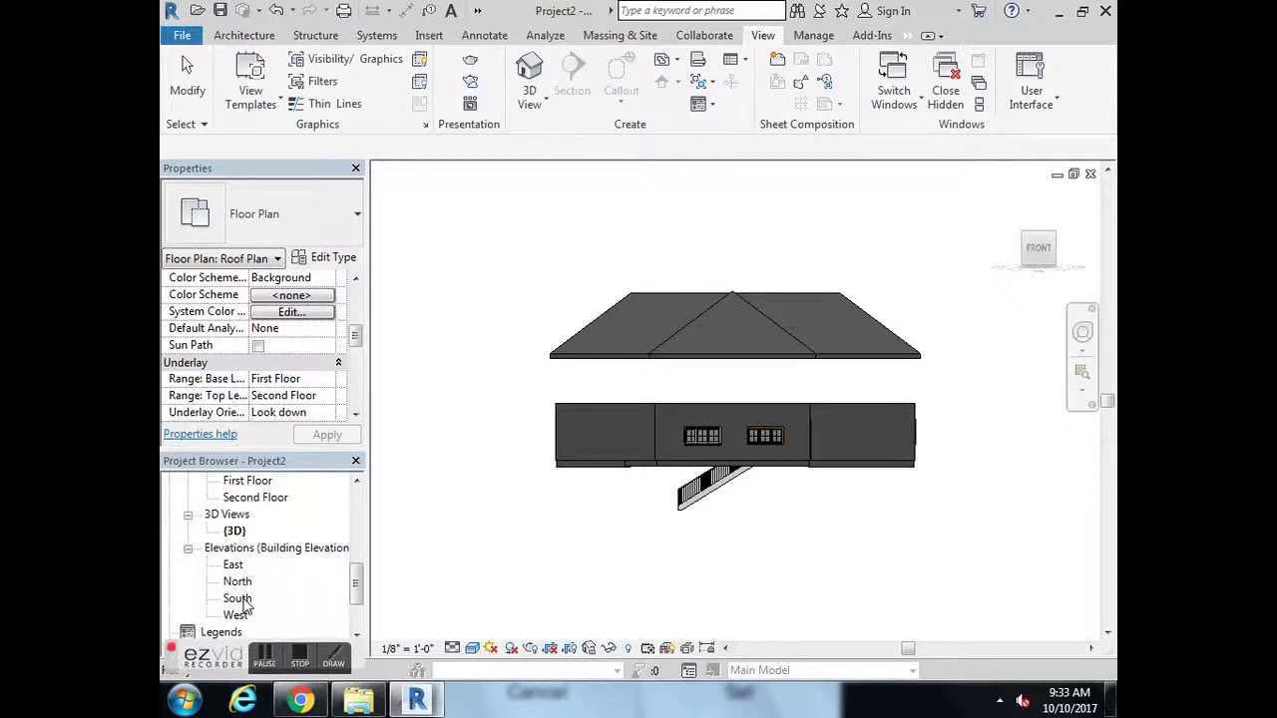
{"action": "double_click", "coordinate": [240, 599]}
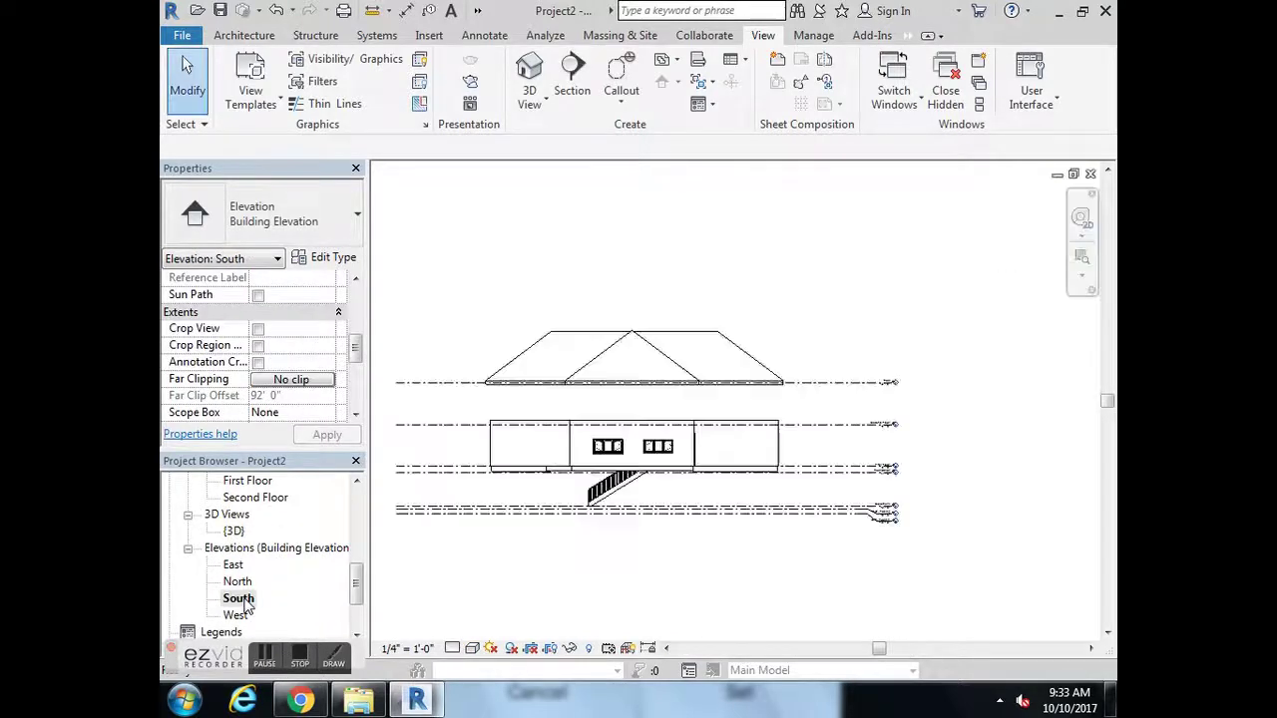
Set the Roof level's elevation to 10' in the South elevation
{"action": "left_click", "coordinate": [644, 391]}
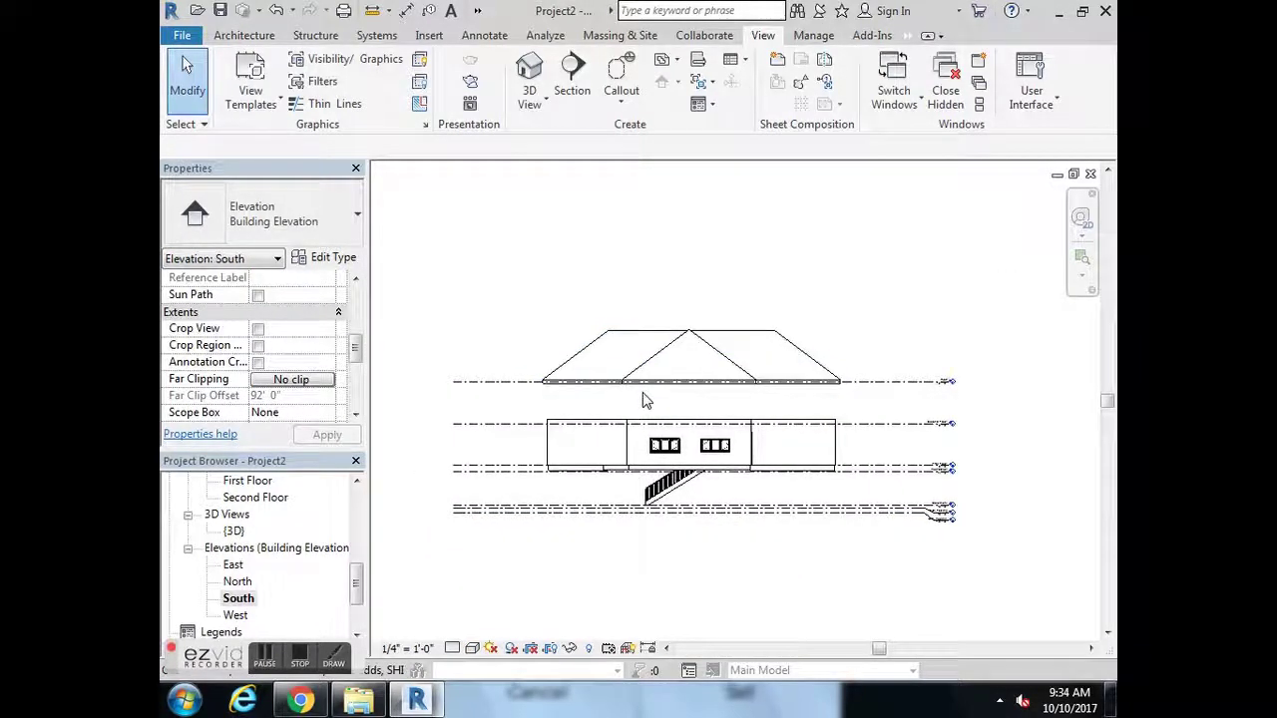
{"action": "scroll", "coordinate": [644, 399], "scroll_direction": "up", "scroll_amount": 1}
{"action": "scroll", "coordinate": [935, 432], "scroll_direction": "up", "scroll_amount": 2}
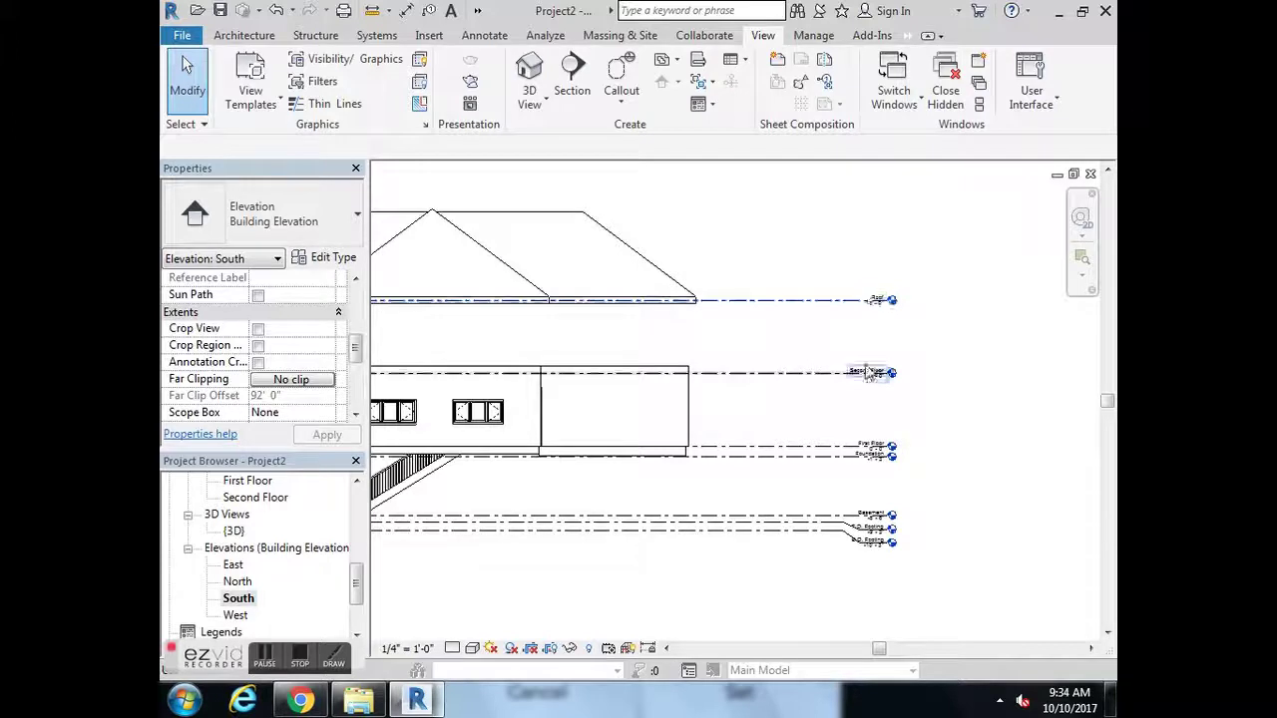
{"action": "scroll", "coordinate": [850, 451], "scroll_direction": "up", "scroll_amount": 2}
{"action": "scroll", "coordinate": [856, 458], "scroll_direction": "up", "scroll_amount": 2}
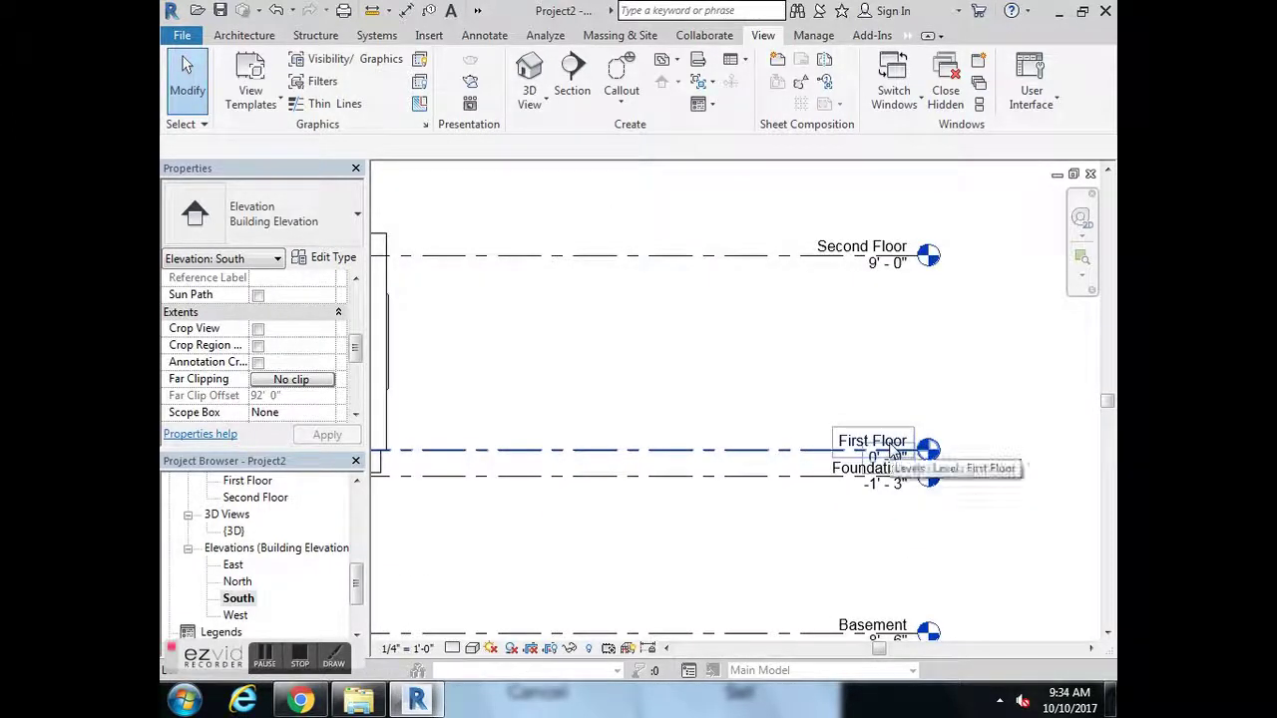
{"action": "middle_click_drag", "start_coordinate": [887, 435], "coordinate": [913, 492]}
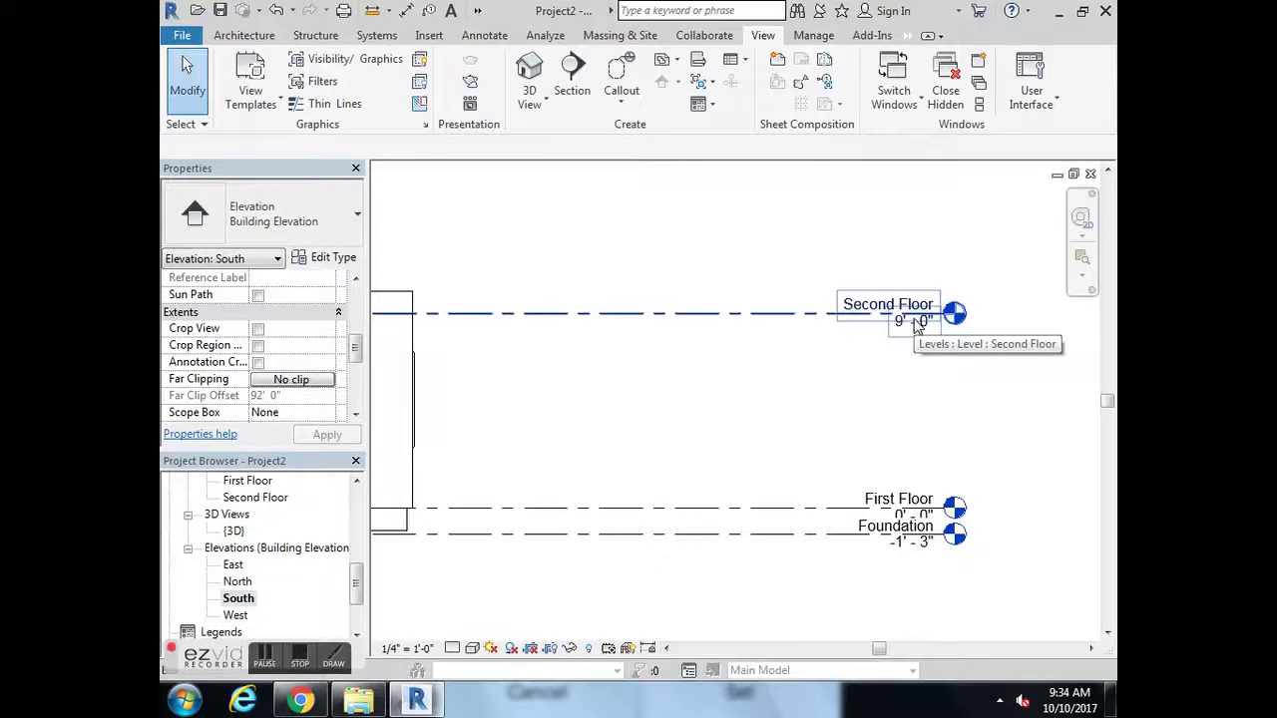
{"action": "middle_click_drag", "start_coordinate": [918, 327], "coordinate": [916, 483]}
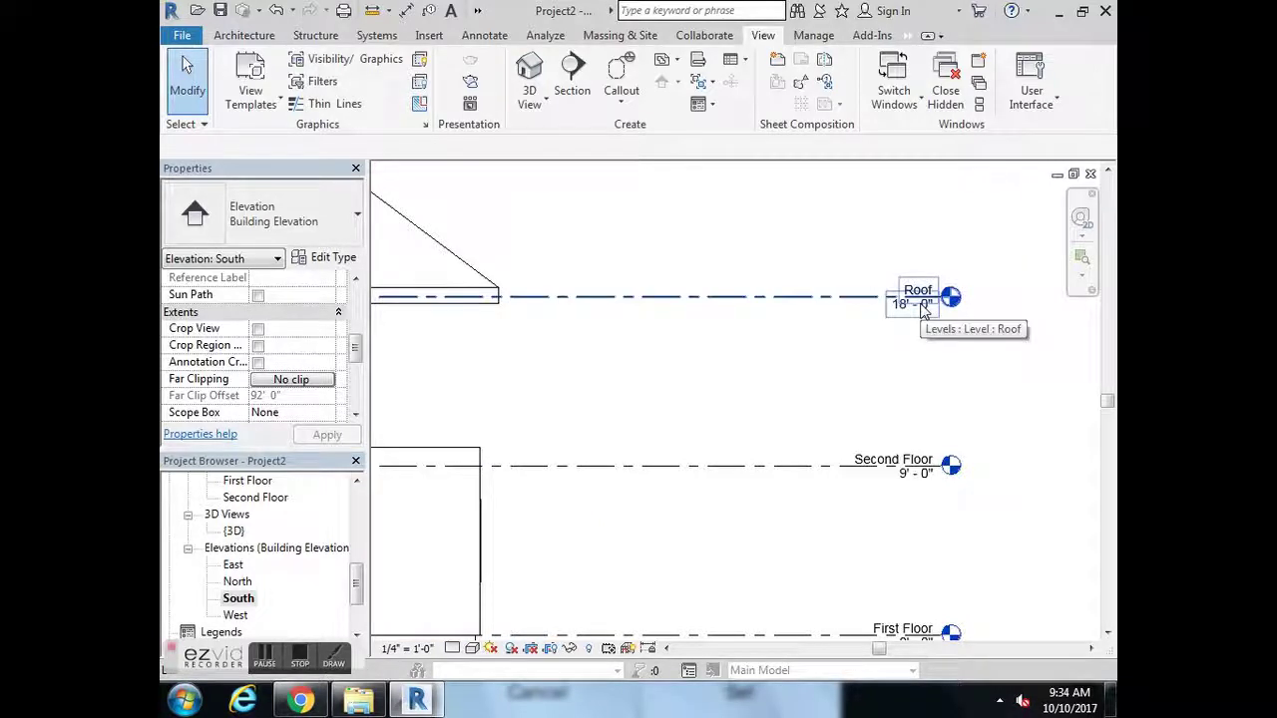
{"action": "scroll", "coordinate": [920, 312], "scroll_direction": "up", "scroll_amount": 2}
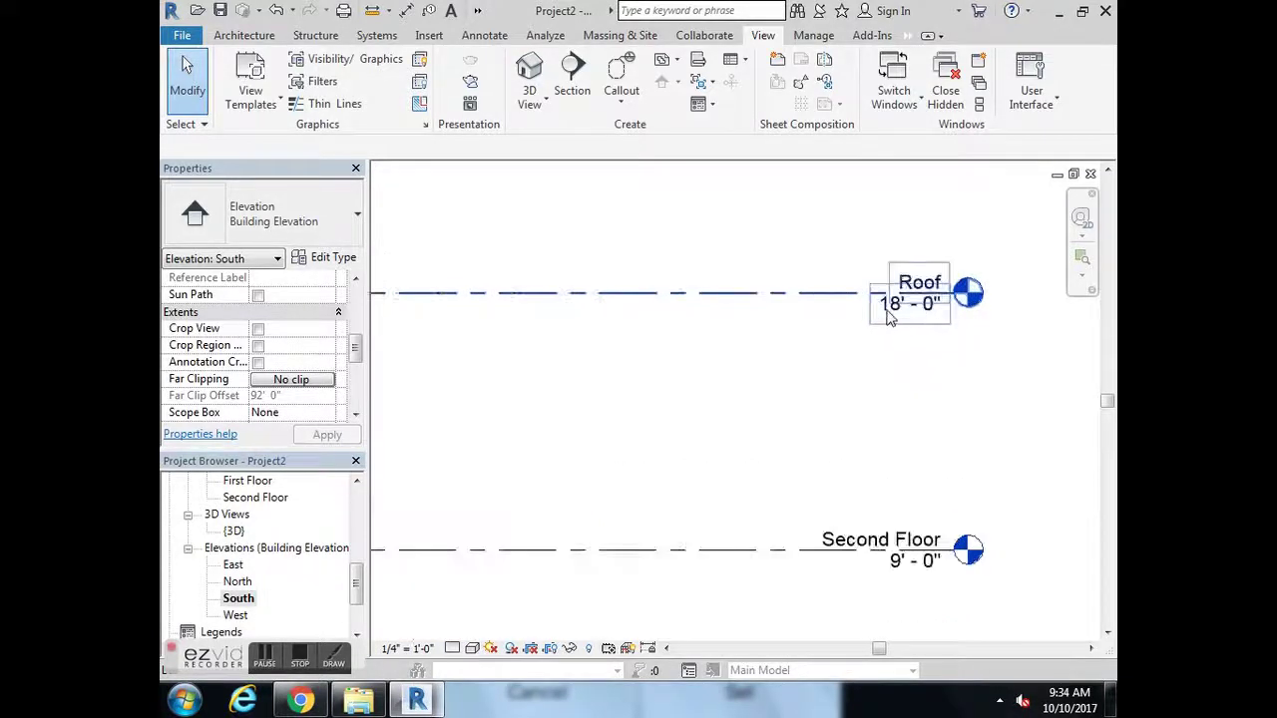
{"action": "left_click", "coordinate": [906, 316]}
{"action": "left_click", "coordinate": [905, 311]}
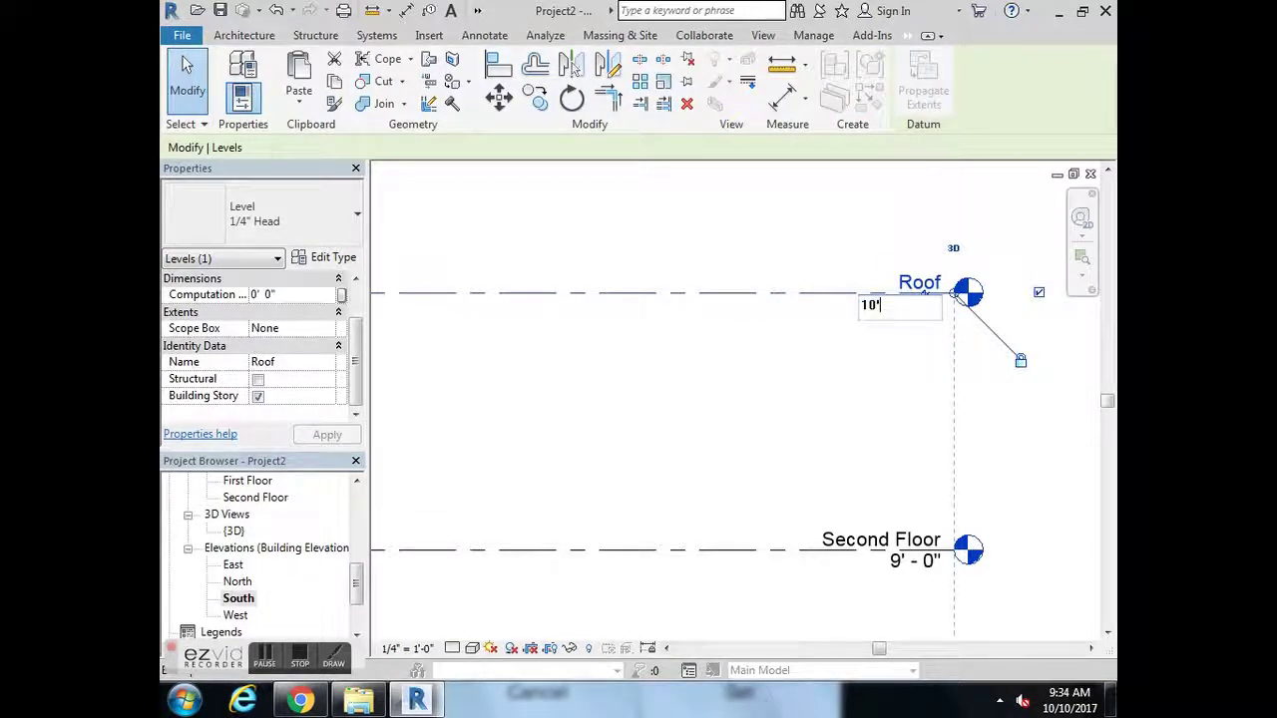
{"action": "type", "text": "10'"}
{"action": "key", "text": "Return"}
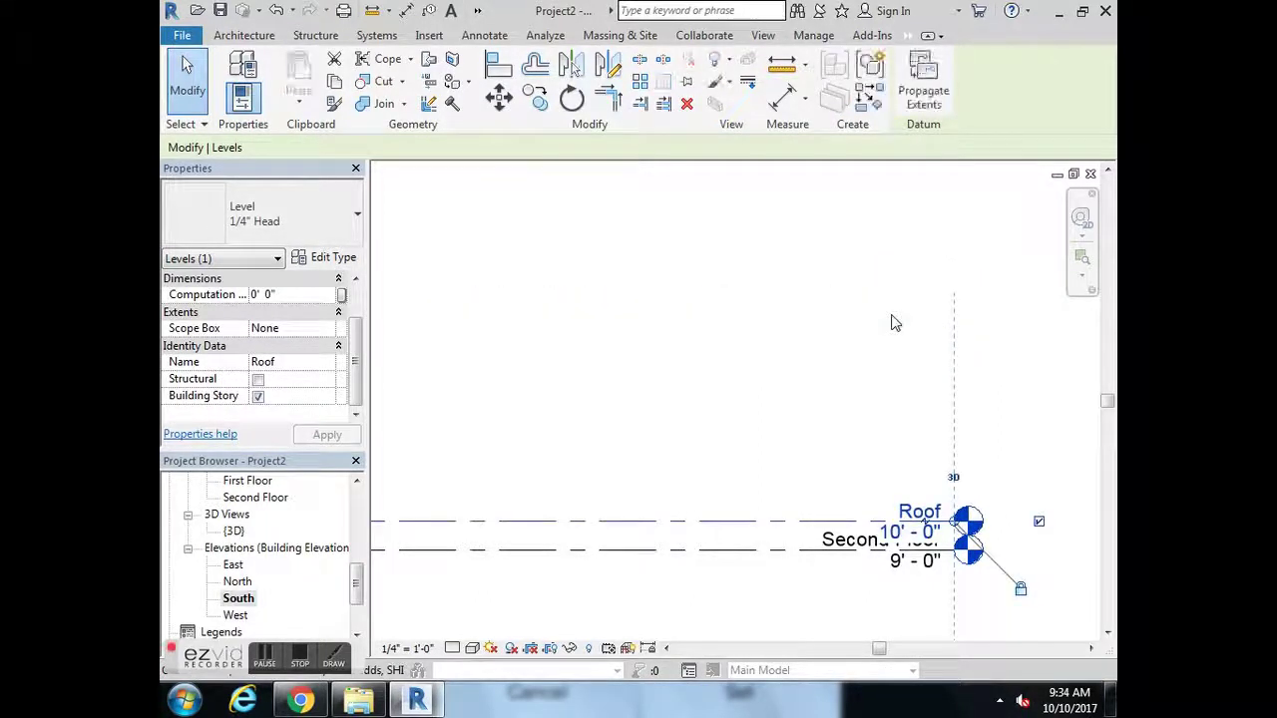
Examine how the roof sits on the walls in the South elevation and from several angles in the 3D view
{"action": "scroll", "coordinate": [732, 448], "scroll_direction": "down", "scroll_amount": 2}
{"action": "middle_click_drag", "start_coordinate": [720, 465], "coordinate": [910, 464]}
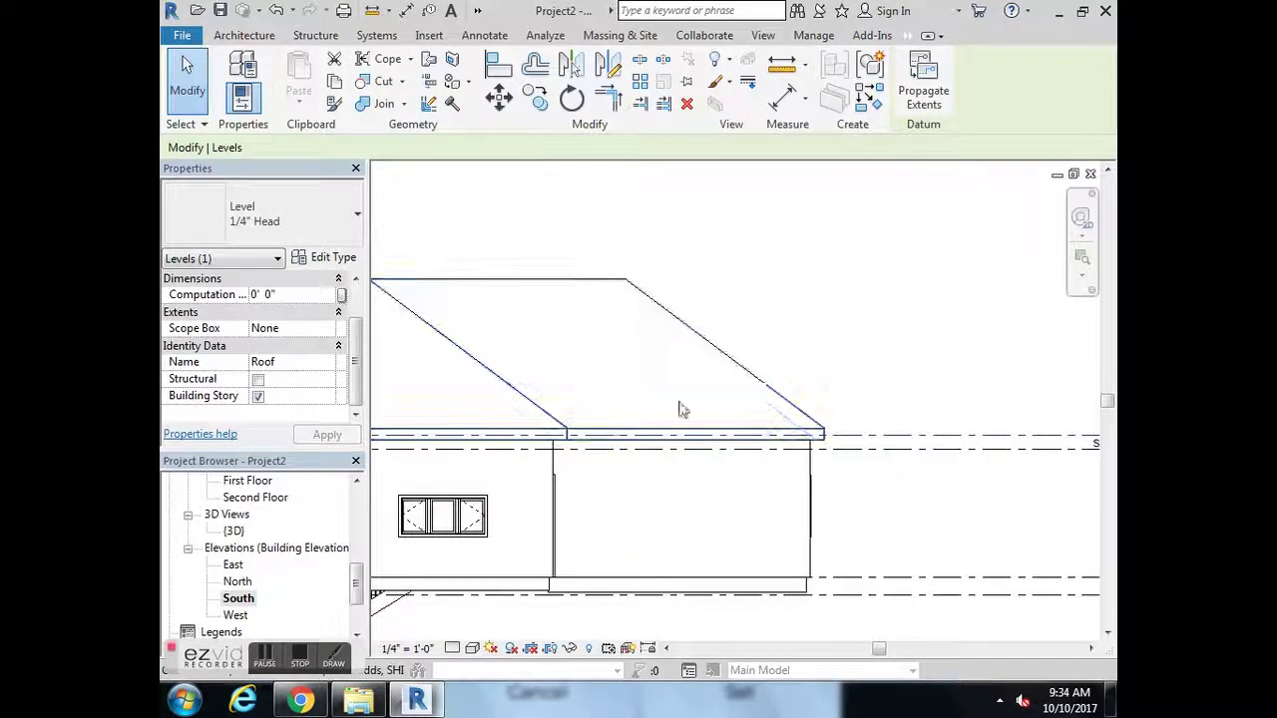
{"action": "left_click", "coordinate": [837, 283]}
{"action": "middle_click_drag", "start_coordinate": [558, 460], "coordinate": [807, 475]}
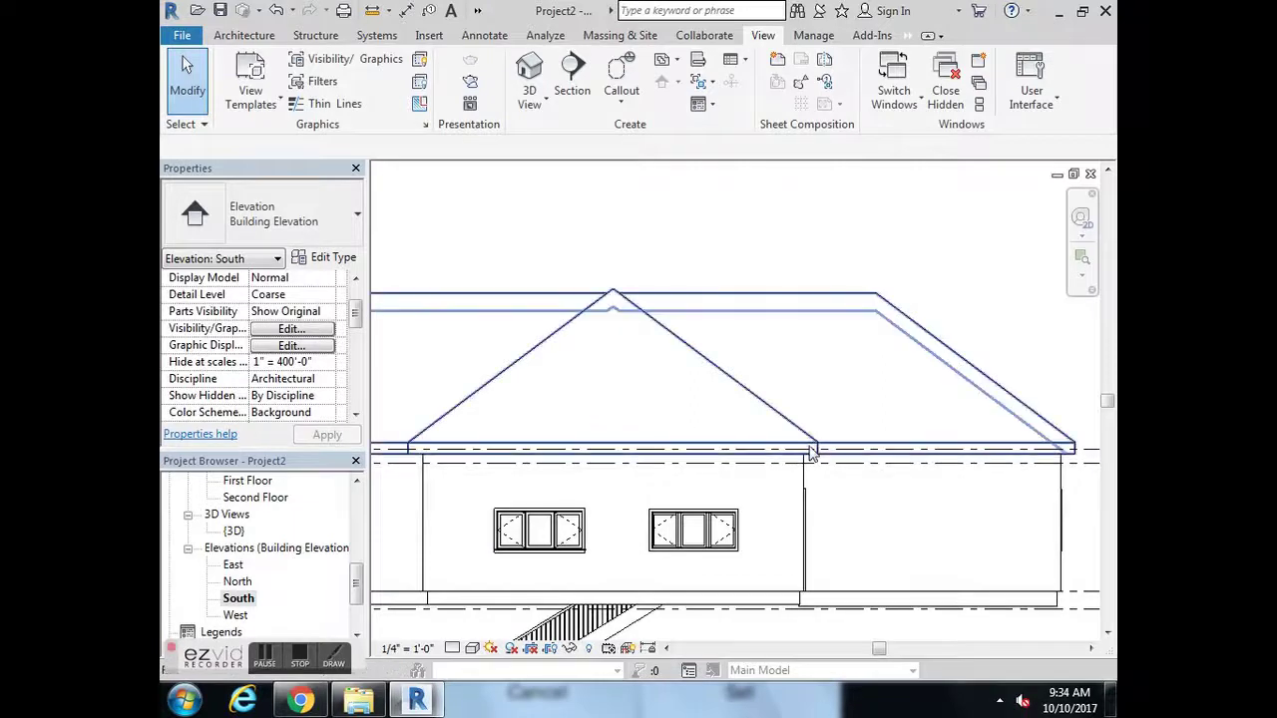
{"action": "left_click", "coordinate": [529, 72]}
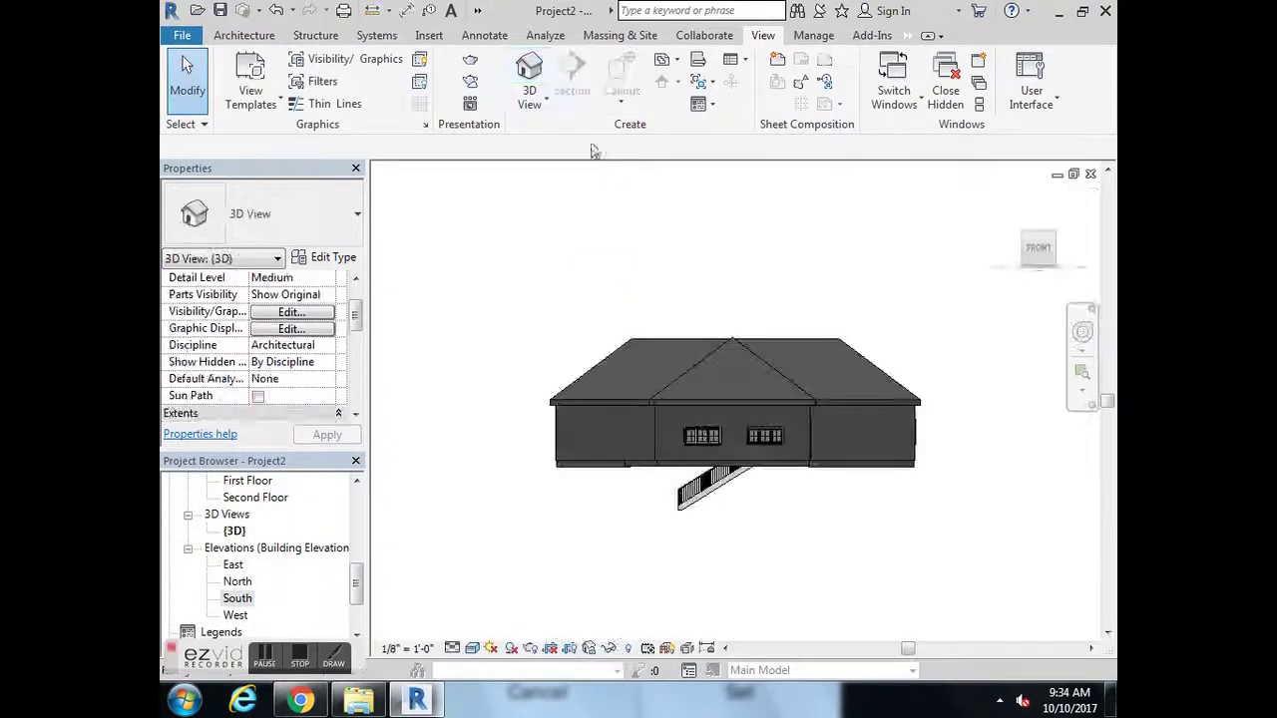
{"action": "left_click_drag", "start_coordinate": [1052, 250], "coordinate": [1045, 246]}
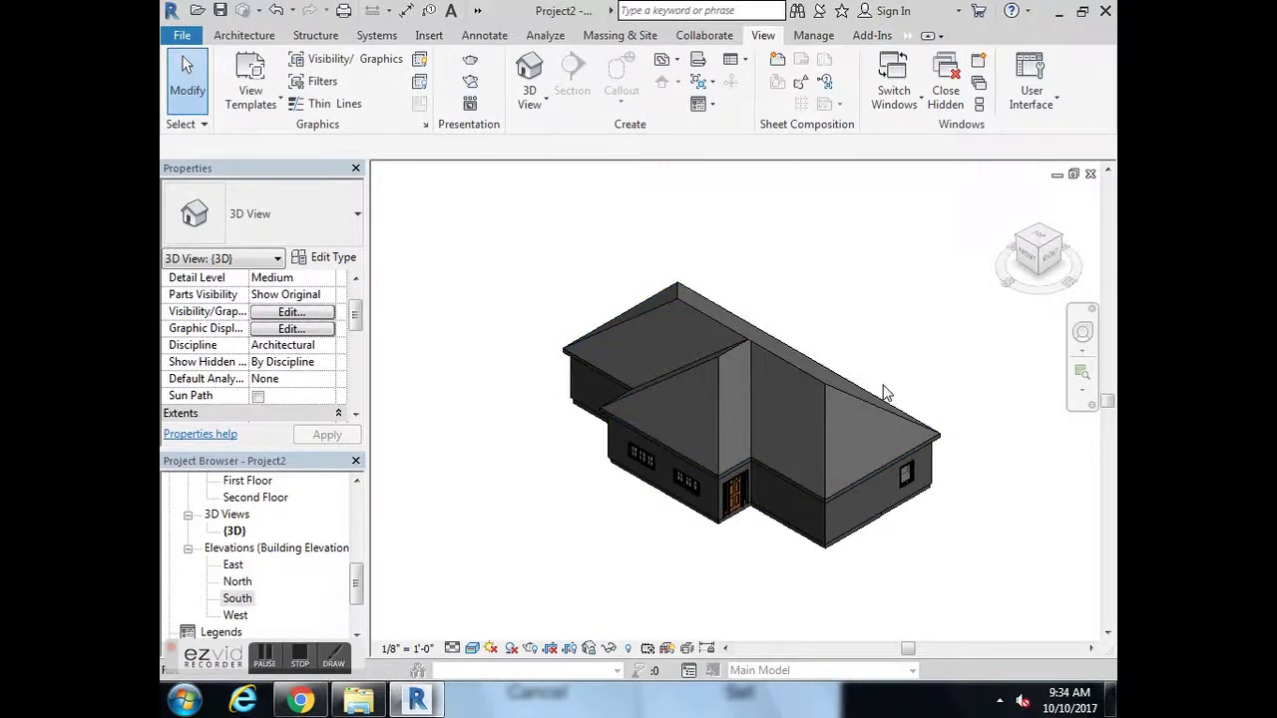
{"action": "scroll", "coordinate": [629, 393], "scroll_direction": "up", "scroll_amount": 2}
{"action": "mouse_move", "coordinate": [1040, 250]}
{"action": "left_mouse_down"}
{"action": "mouse_move", "coordinate": [1061, 167]}
{"action": "mouse_move", "coordinate": [1042, 374]}
{"action": "mouse_move", "coordinate": [1042, 224]}
{"action": "left_mouse_up"}
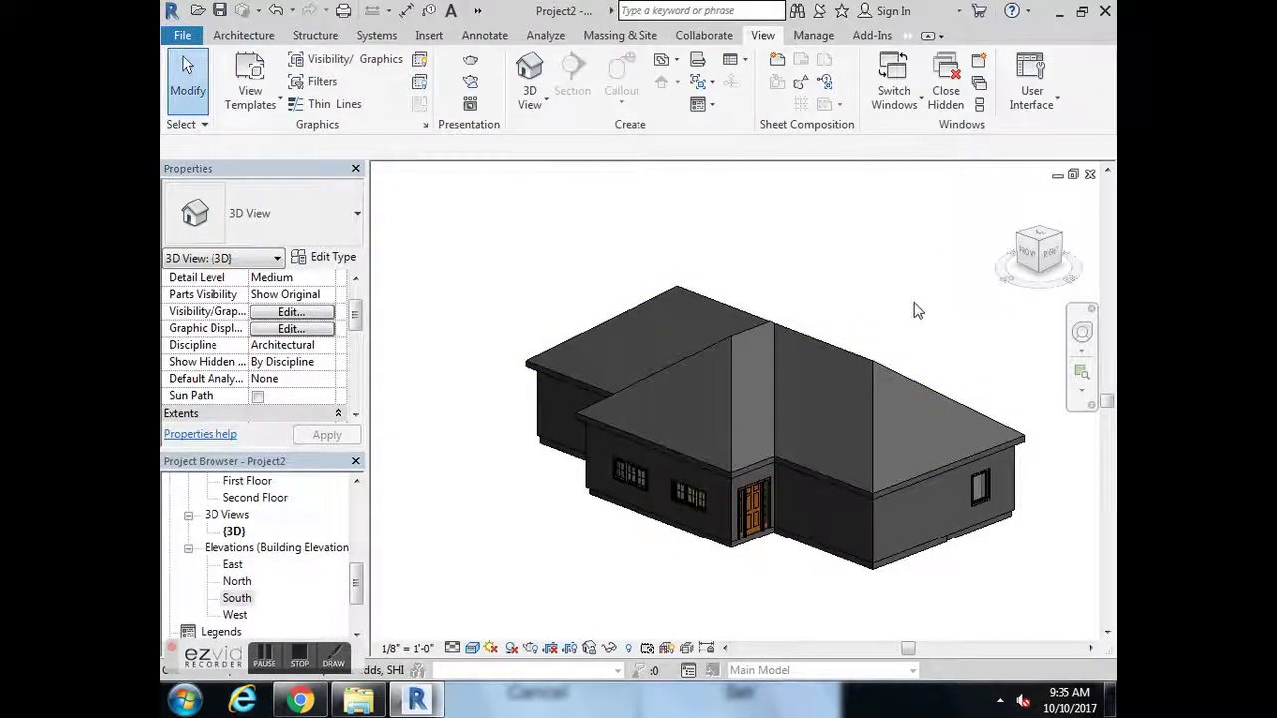
Open the Roof Plan floor plan and enter footprint editing for the house roof
{"action": "left_click_drag", "start_coordinate": [355, 589], "coordinate": [357, 541]}
{"action": "double_click", "coordinate": [248, 531]}
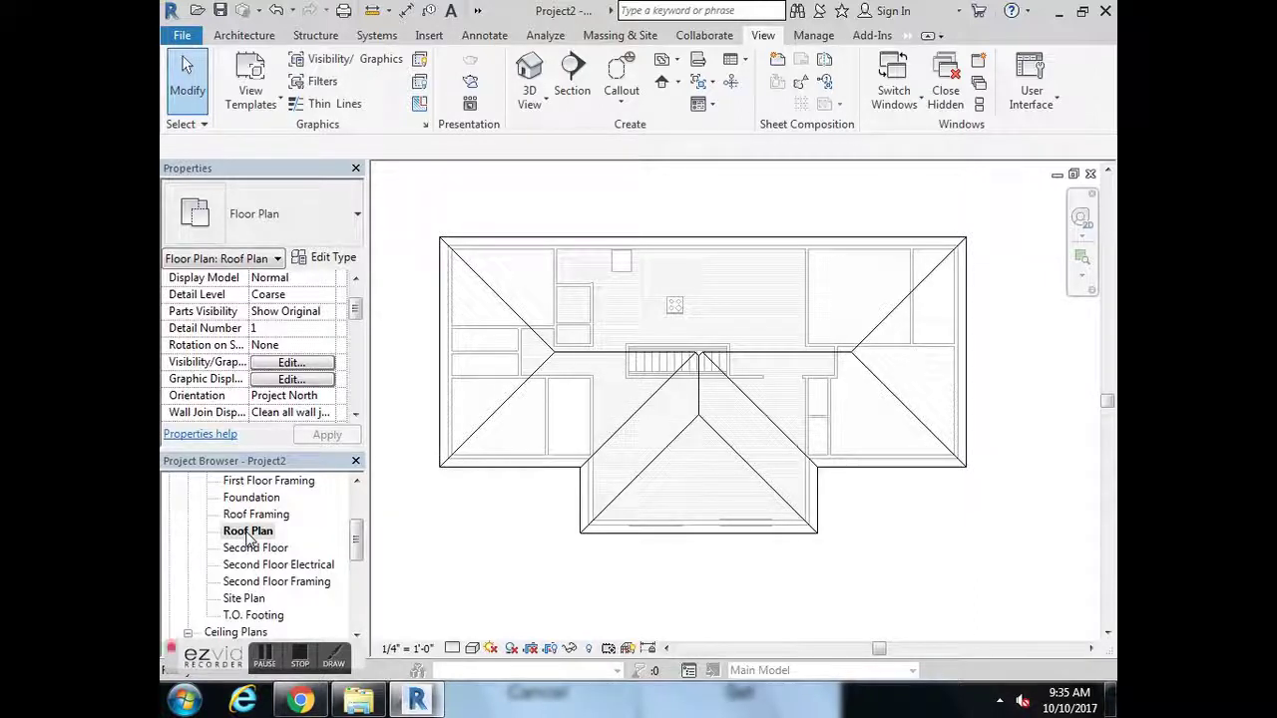
{"action": "left_click", "coordinate": [574, 353]}
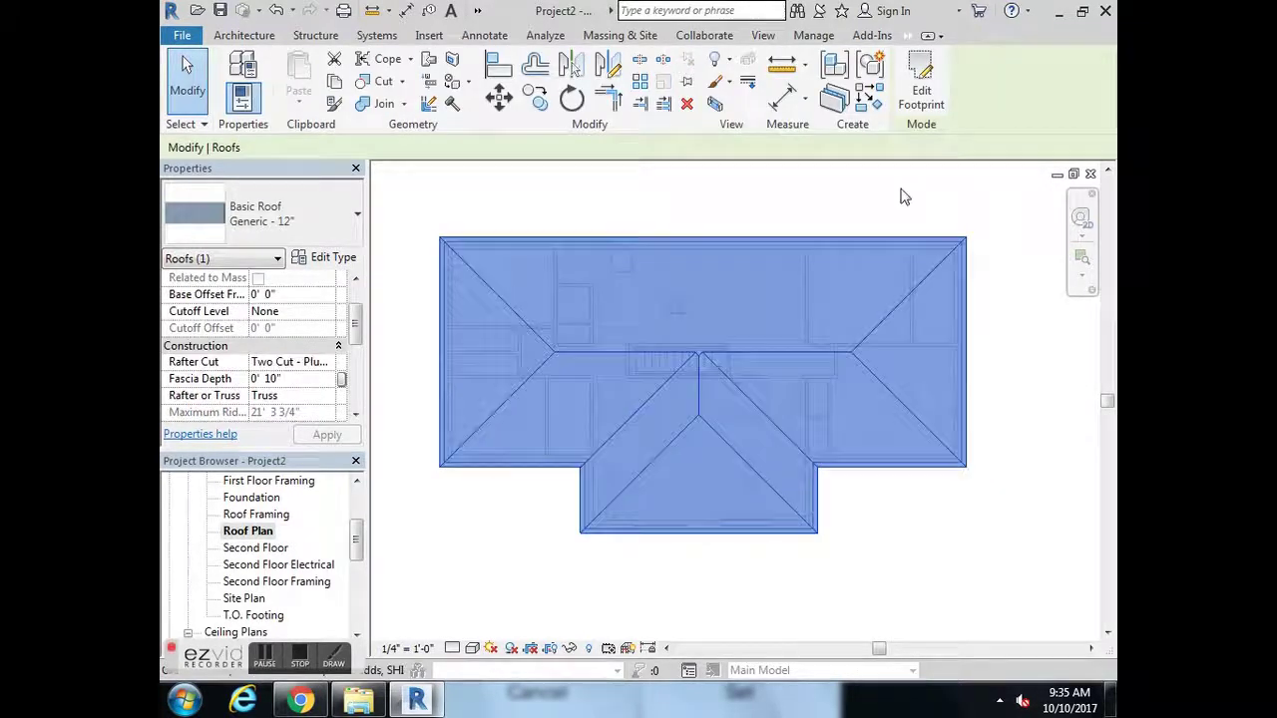
{"action": "left_click", "coordinate": [927, 88]}
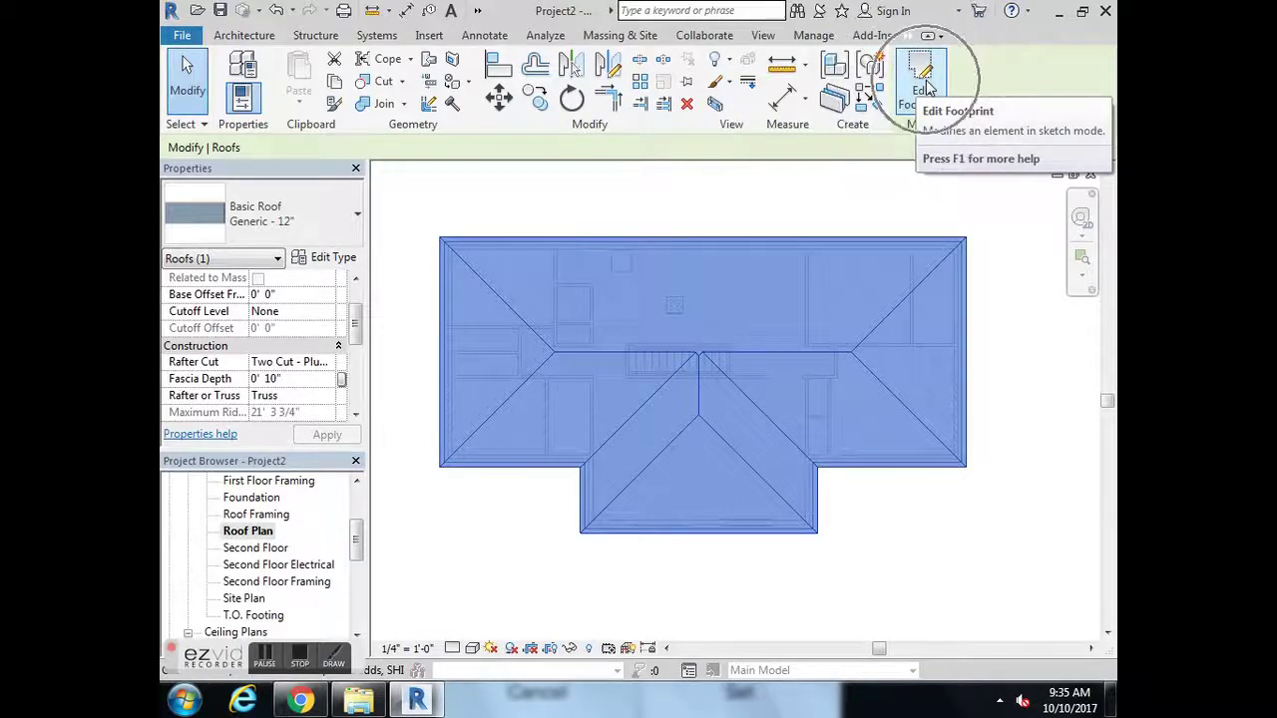
{"action": "left_click", "coordinate": [927, 87]}
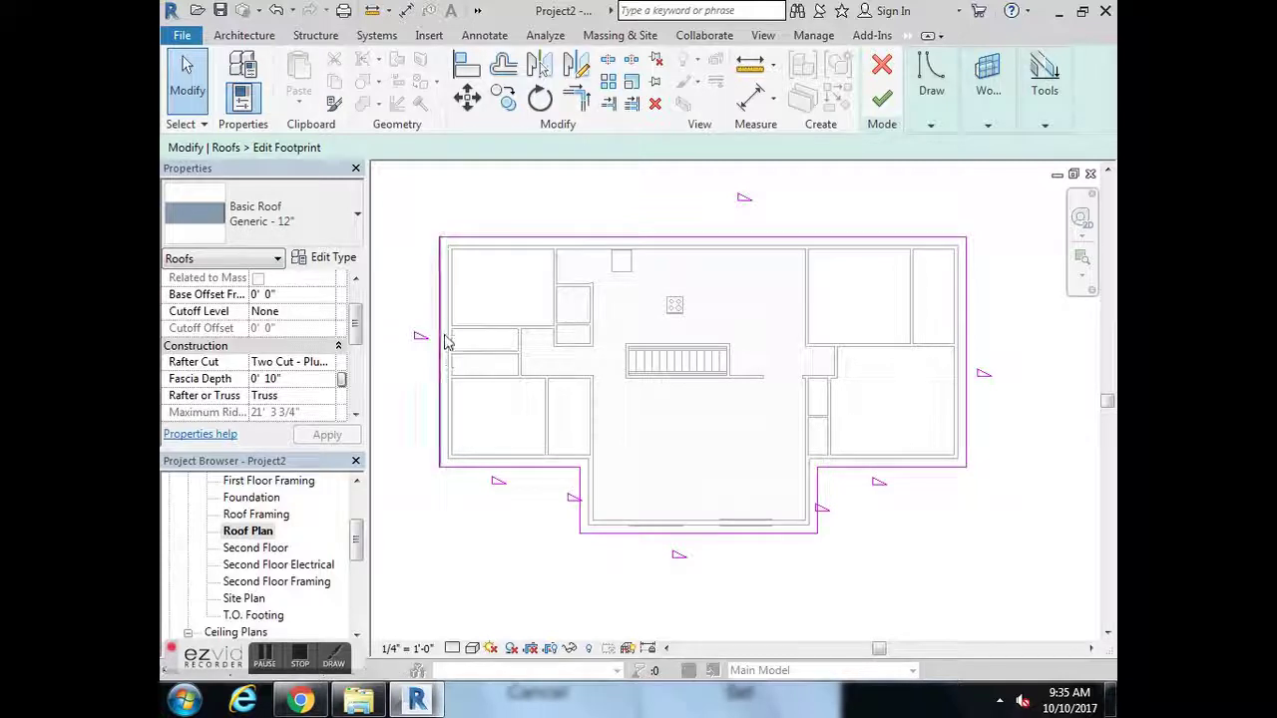
Remove the slope definition from the west and east end edges and the front edge of the projecting bay in the roof footprint
{"action": "left_click", "coordinate": [439, 302]}
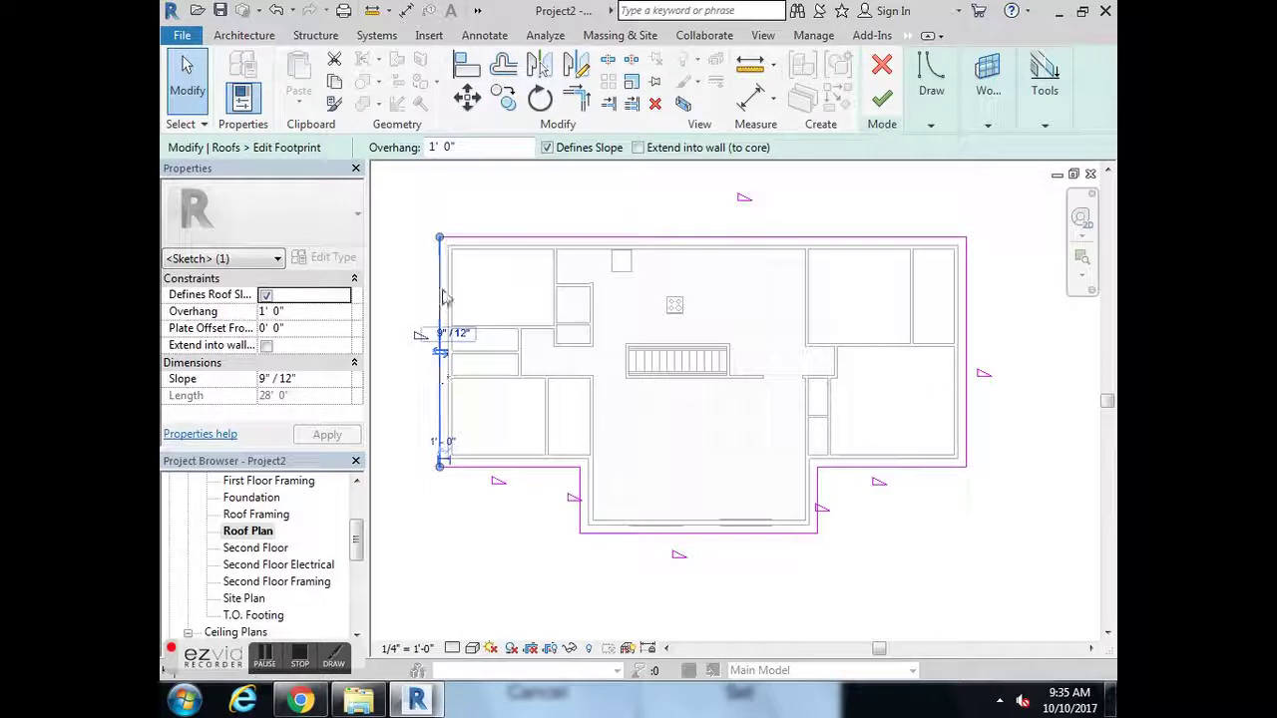
{"action": "left_click", "coordinate": [266, 298]}
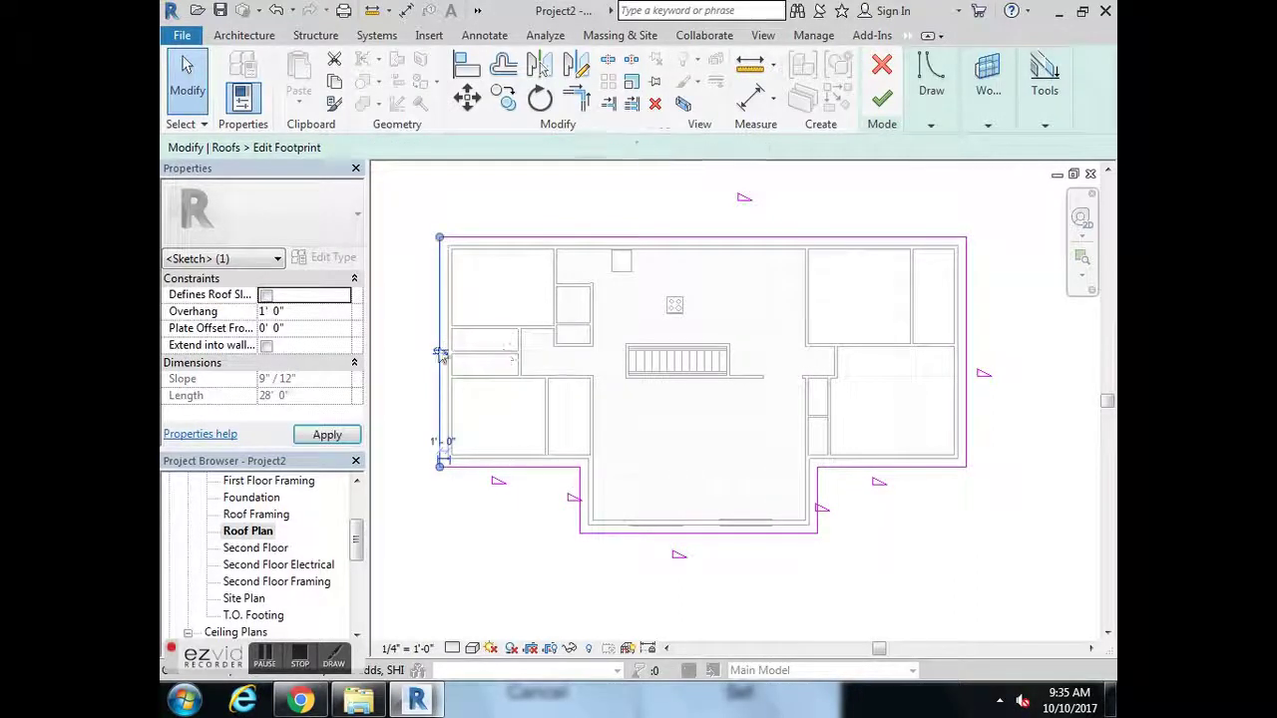
{"action": "left_click", "coordinate": [440, 351]}
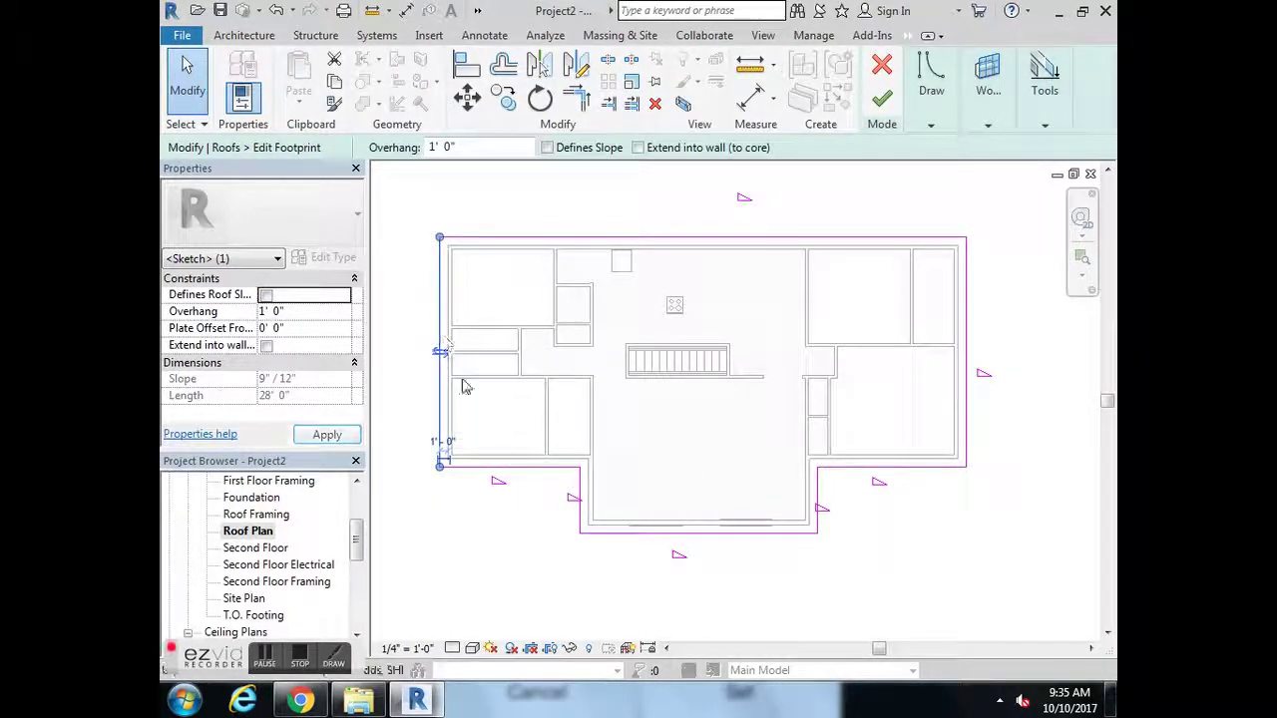
{"action": "left_click", "coordinate": [966, 309]}
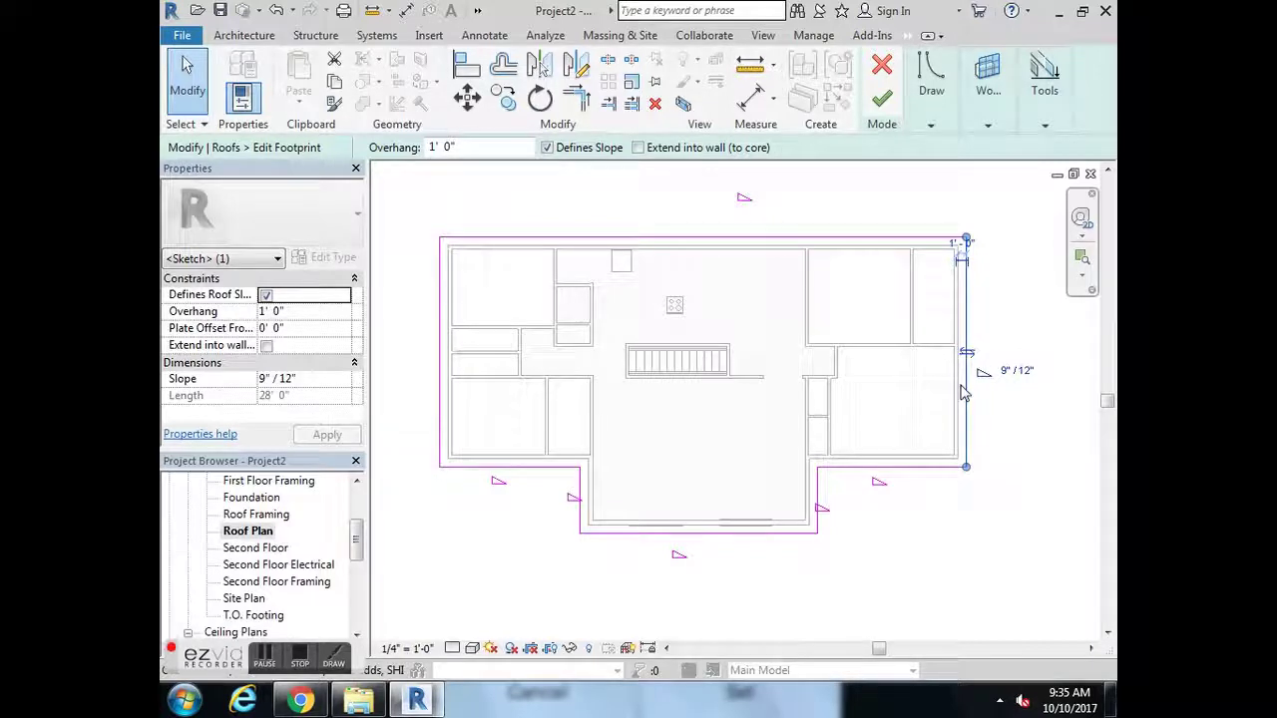
{"action": "left_click", "coordinate": [265, 296]}
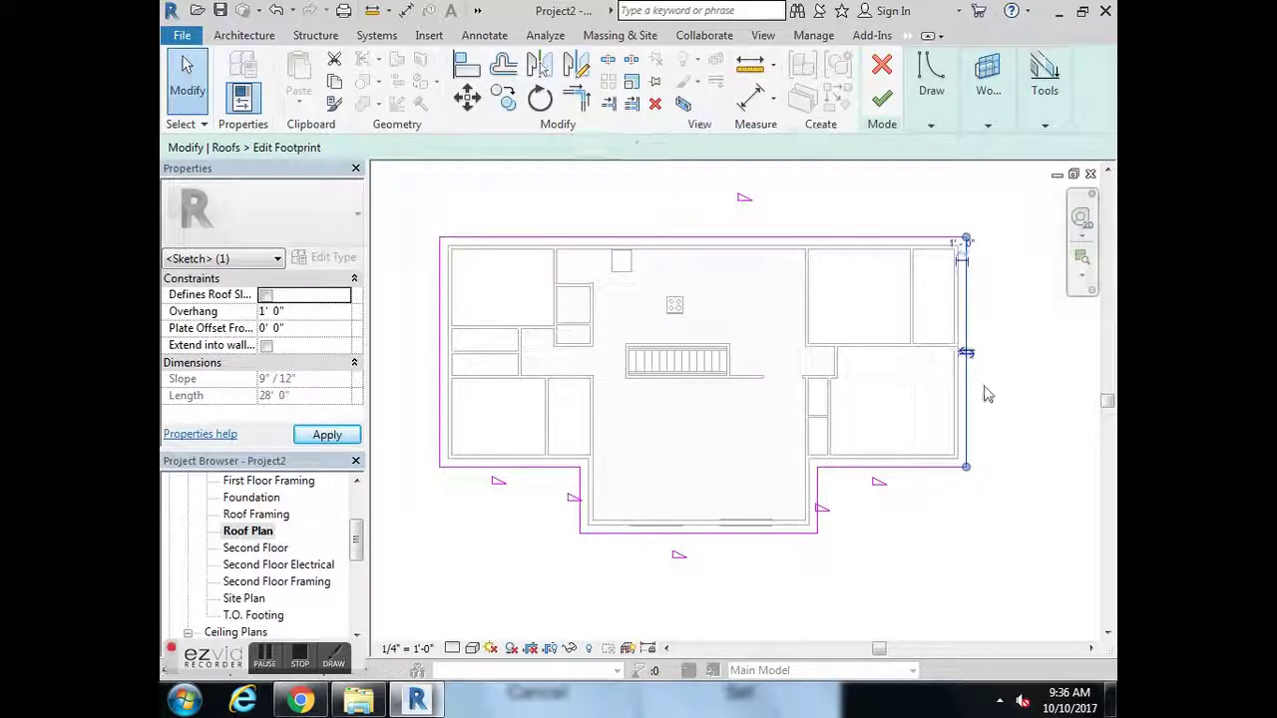
{"action": "left_click", "coordinate": [711, 535]}
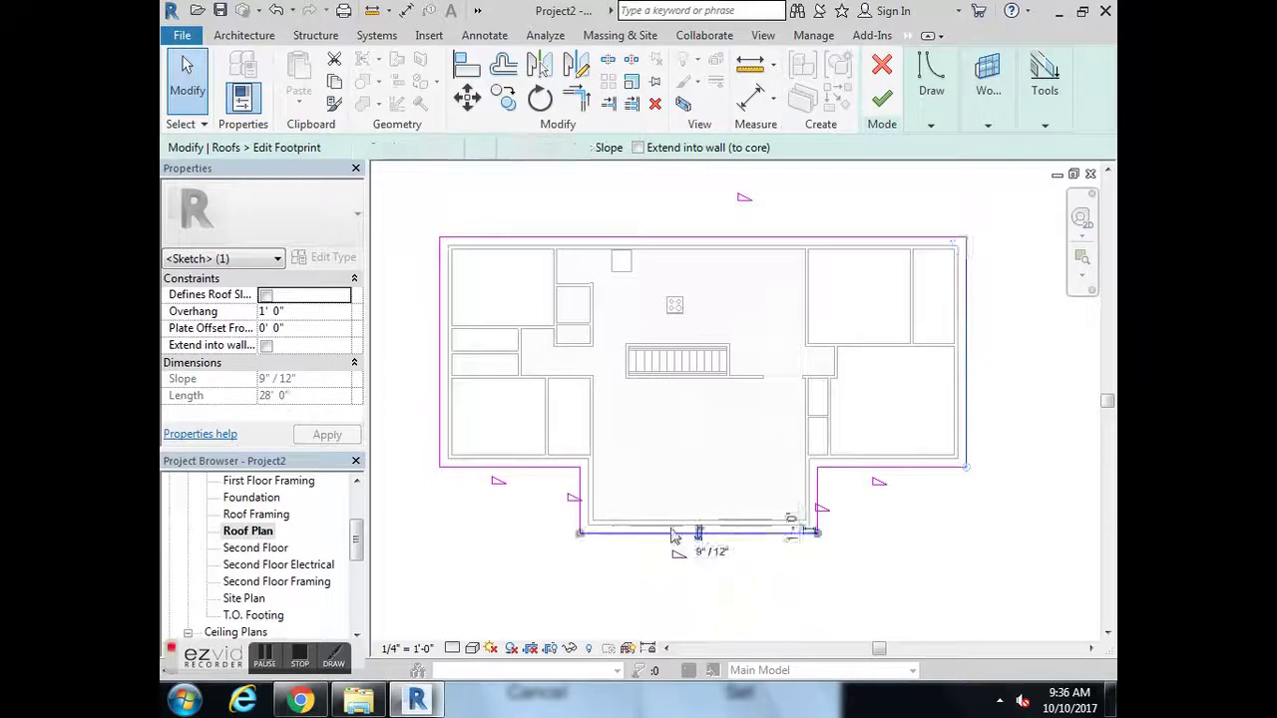
{"action": "left_click", "coordinate": [266, 295]}
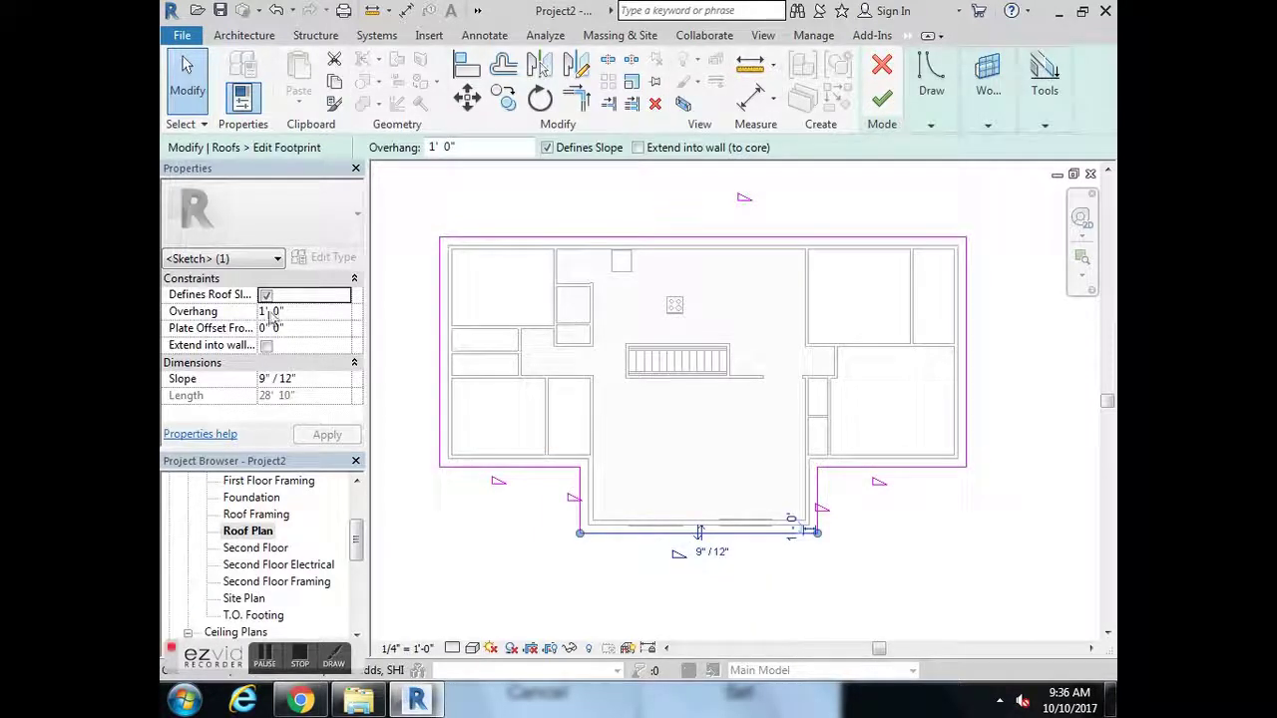
{"action": "left_click", "coordinate": [266, 296]}
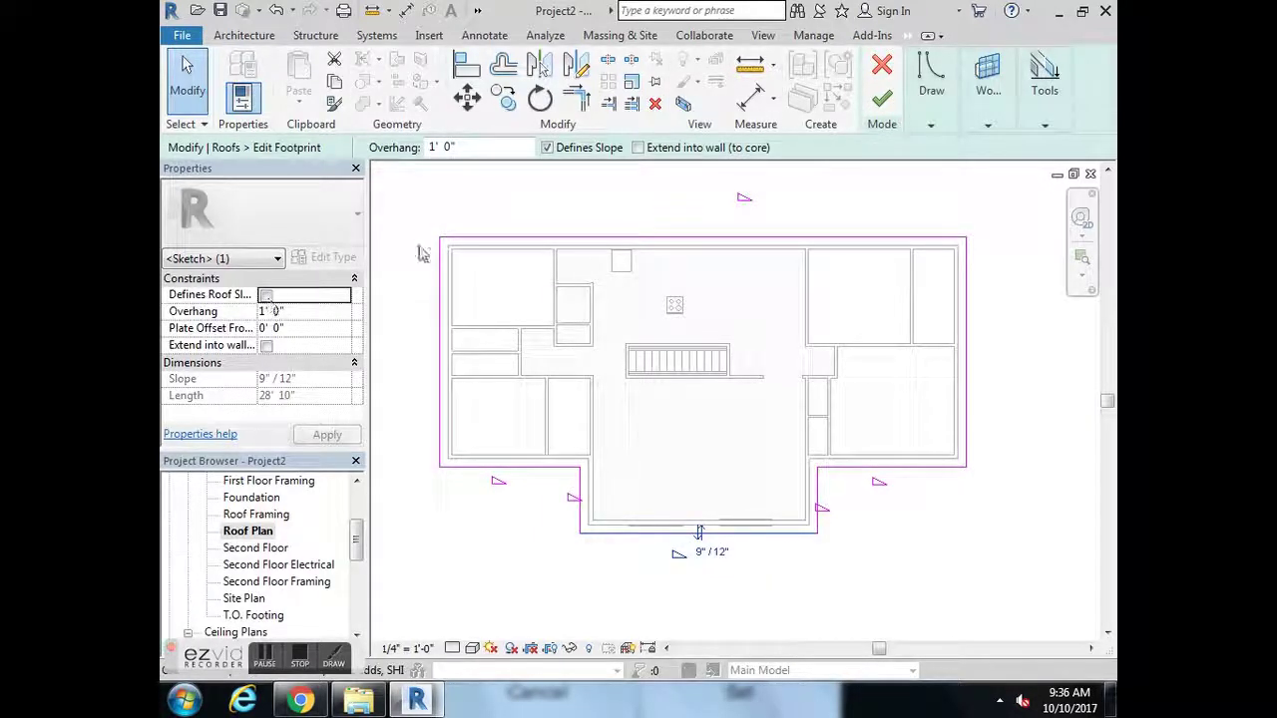
Finish the roof footprint edit without attaching the highlighted walls to the roof
{"action": "left_click", "coordinate": [883, 101]}
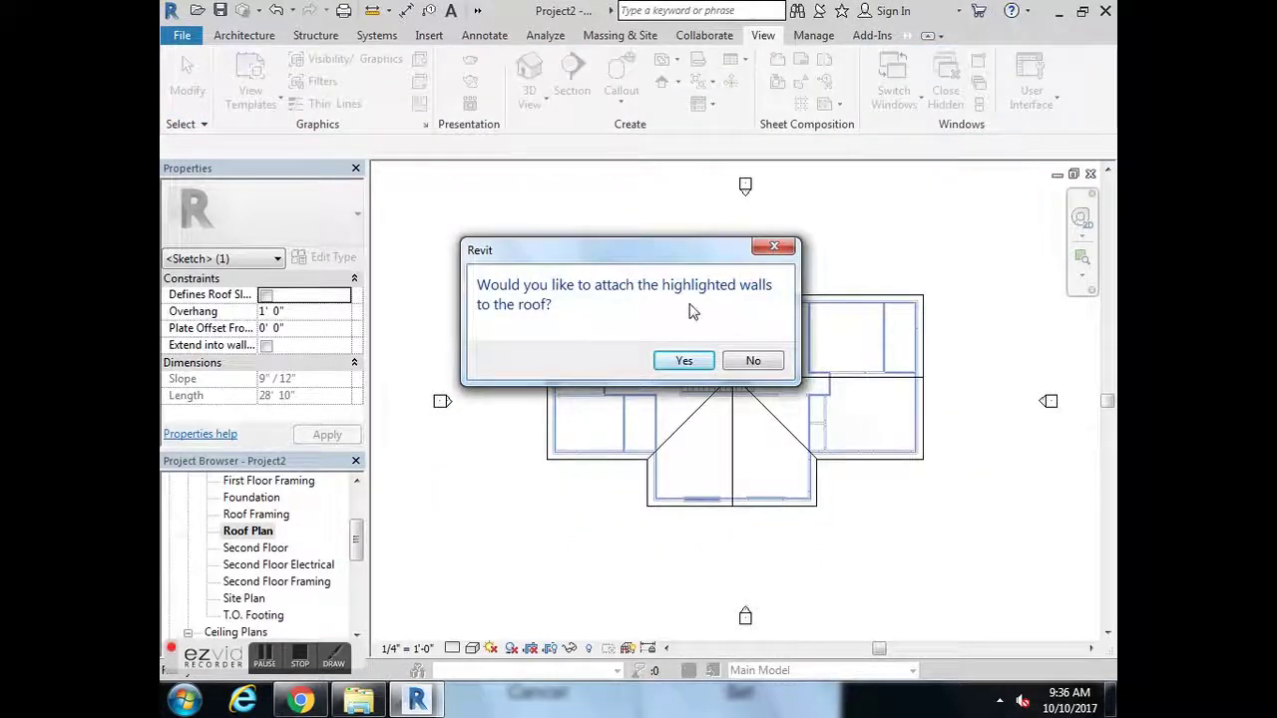
{"action": "left_click", "coordinate": [780, 366]}
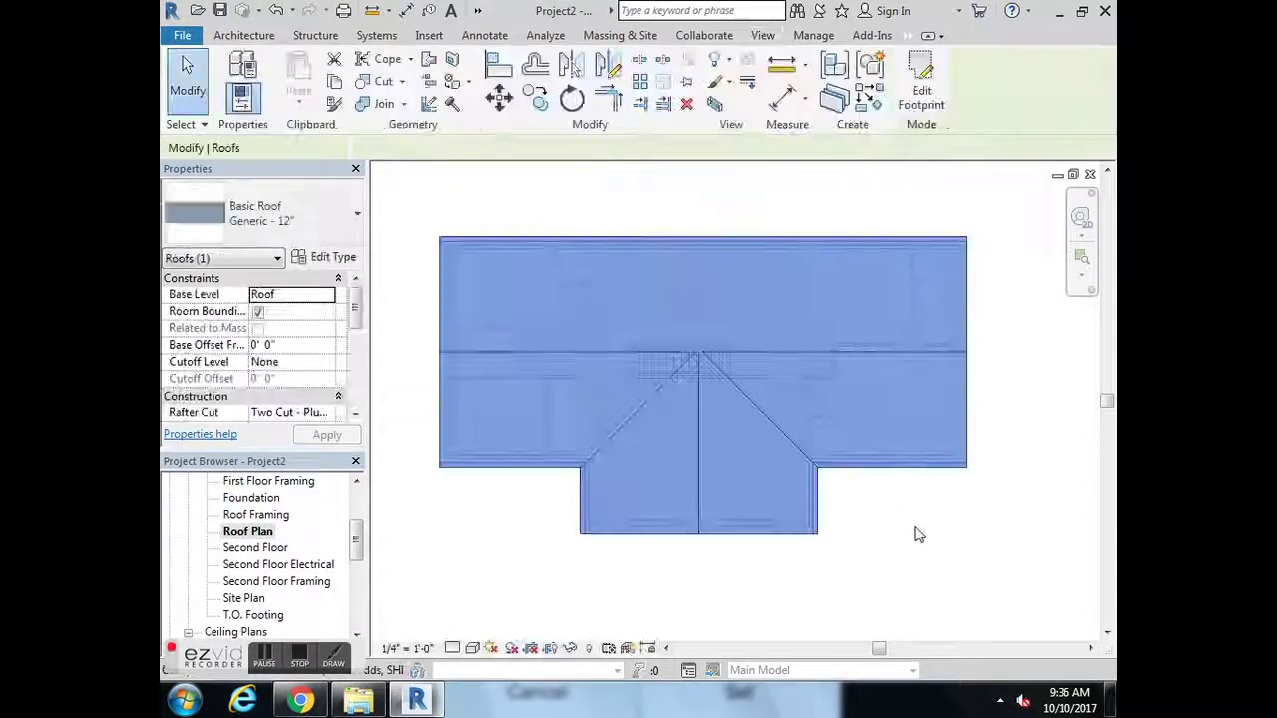
{"action": "left_click", "coordinate": [916, 533]}
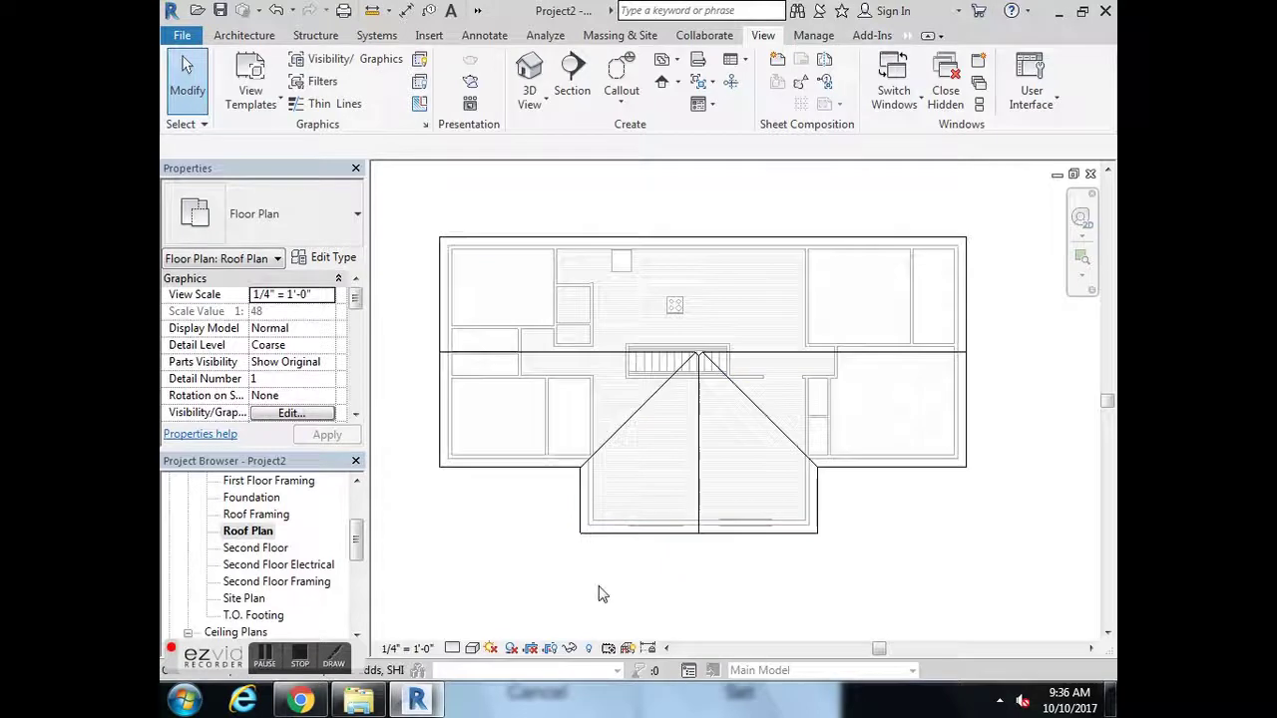
Open the default 3D view and examine the gaps between the walls and the roof at the gable ends
{"action": "left_click", "coordinate": [529, 70]}
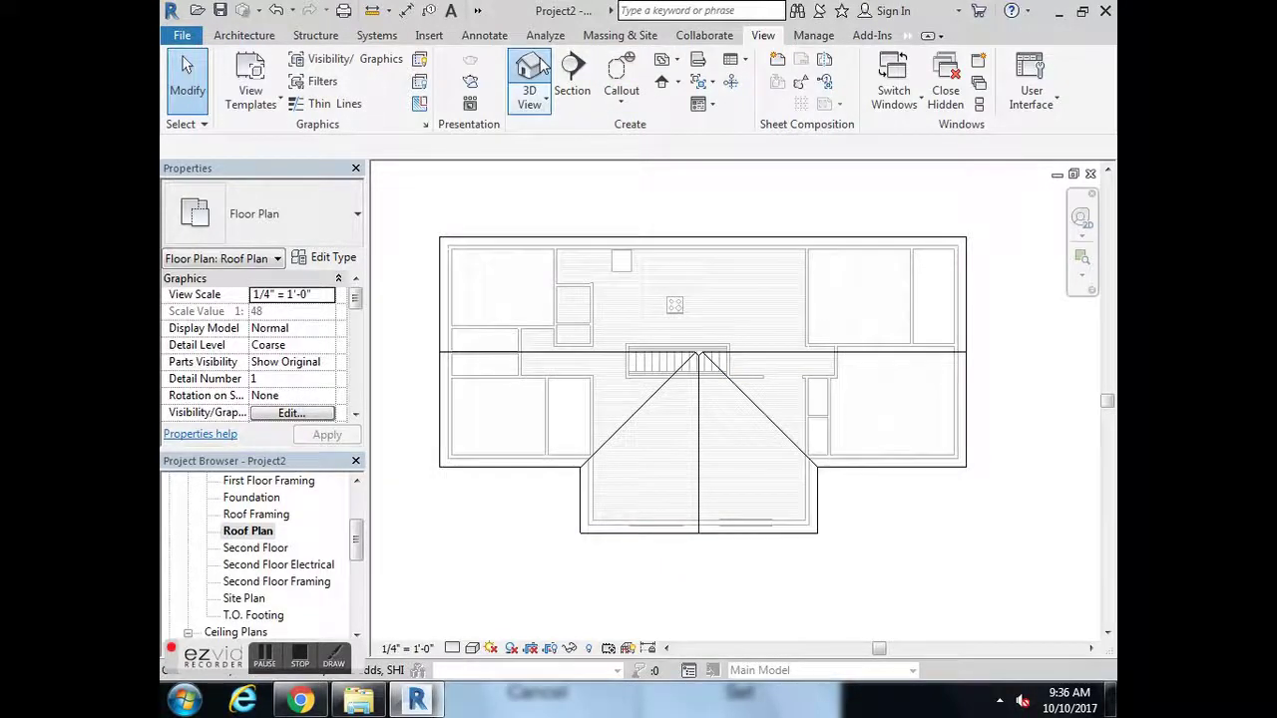
{"action": "mouse_move", "coordinate": [1038, 257]}
{"action": "left_mouse_down"}
{"action": "mouse_move", "coordinate": [1086, 256]}
{"action": "mouse_move", "coordinate": [1113, 234]}
{"action": "mouse_move", "coordinate": [1030, 238]}
{"action": "left_mouse_up"}
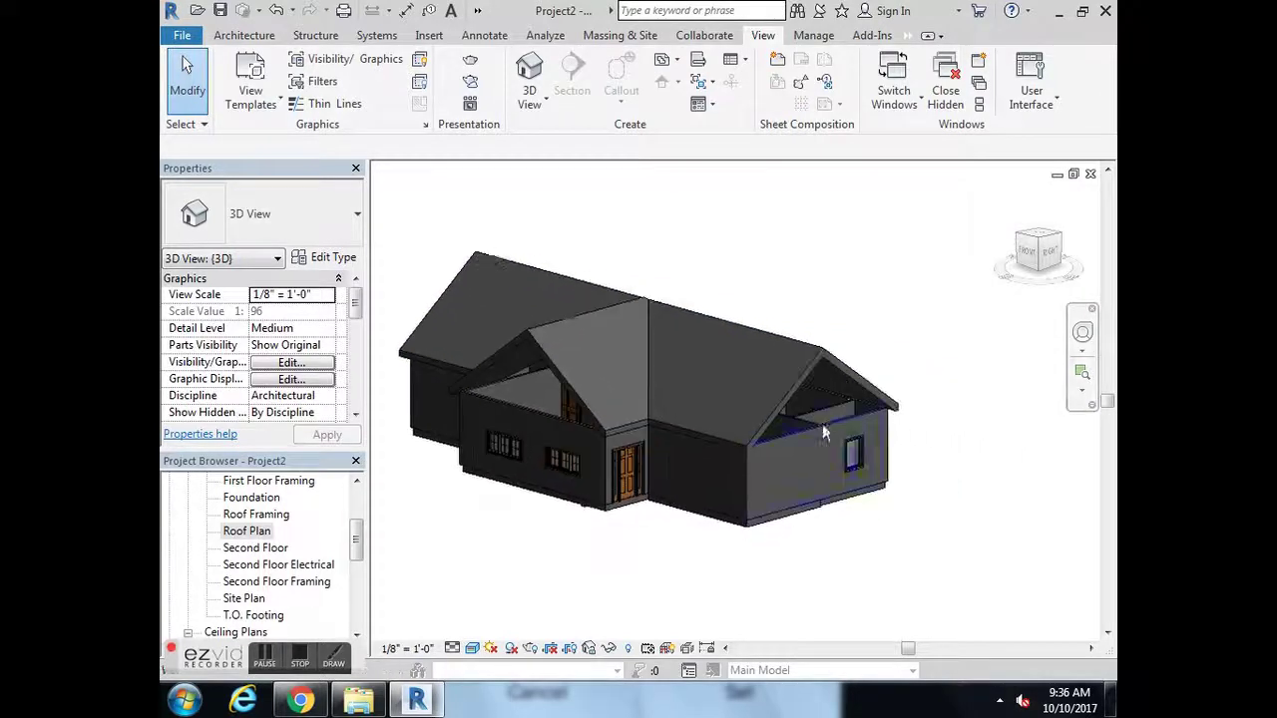
{"action": "scroll", "coordinate": [829, 428], "scroll_direction": "up", "scroll_amount": 2}
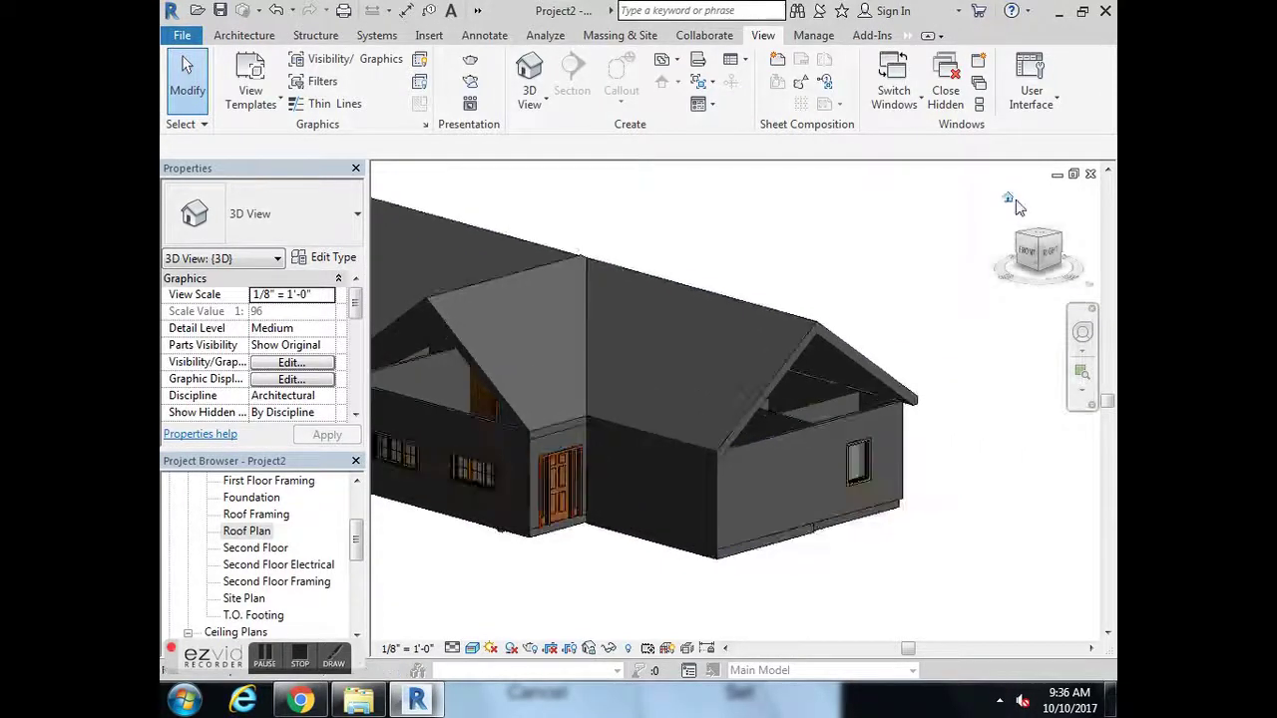
{"action": "left_click", "coordinate": [1009, 200]}
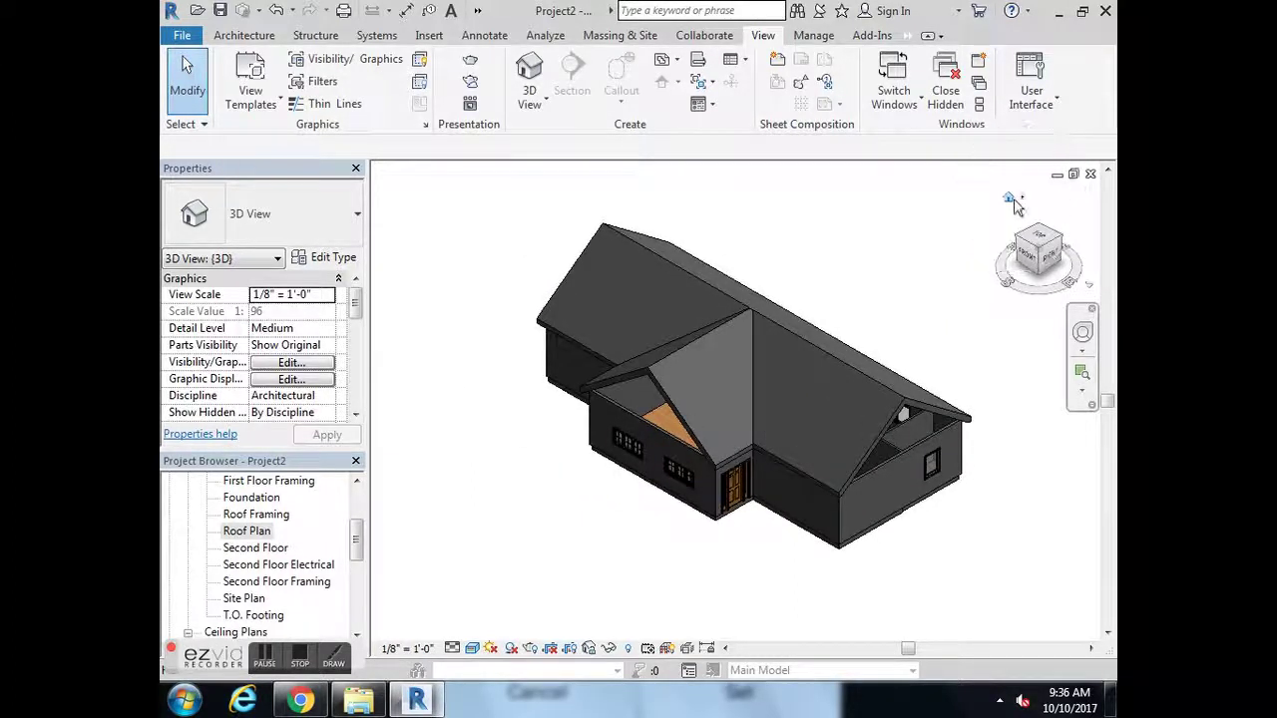
{"action": "left_click", "coordinate": [1009, 200]}
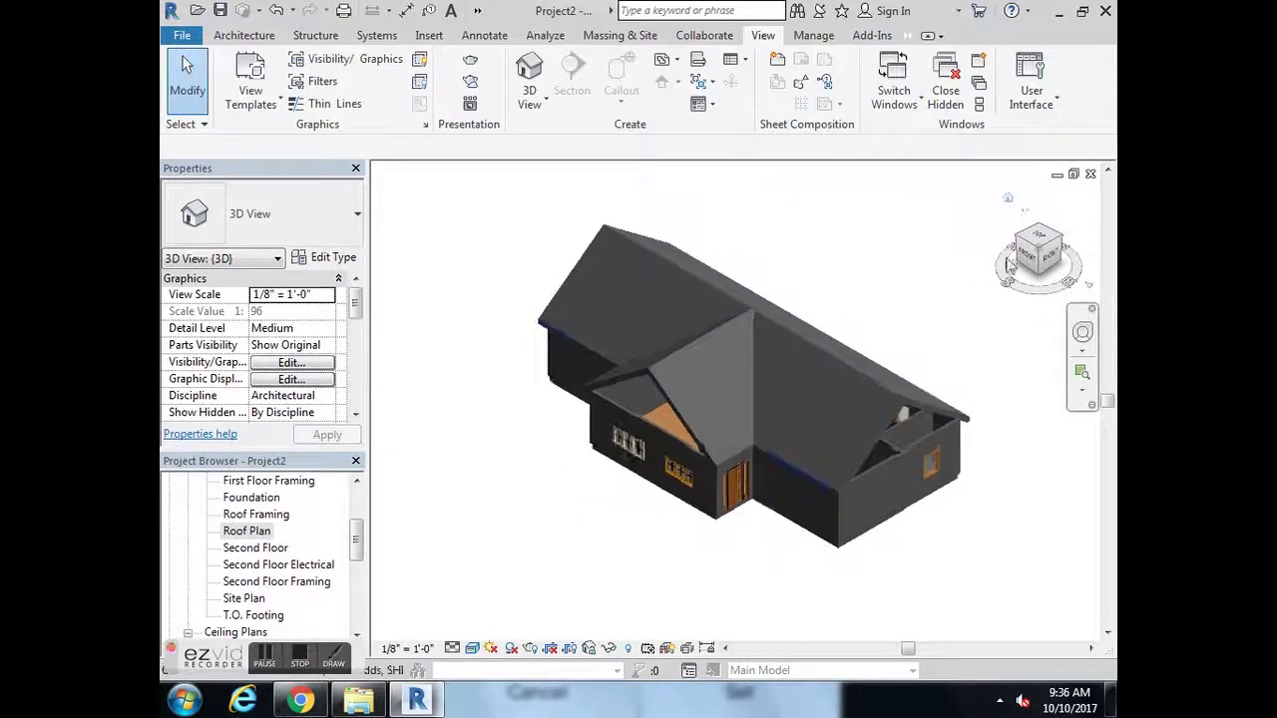
{"action": "key", "text": "ctrl"}
{"action": "key", "text": "ctrl"}
{"action": "key", "text": "ctrl"}
{"action": "key", "text": "ctrl"}
{"action": "key", "text": "ctrl"}
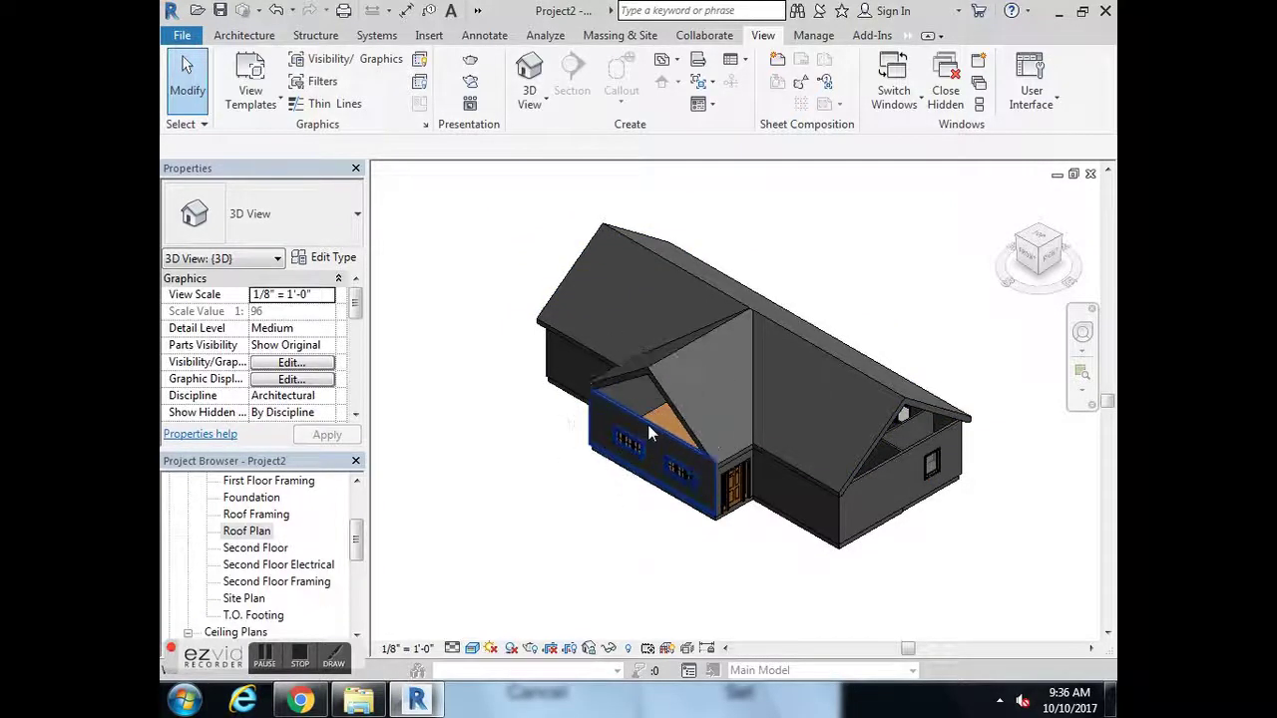
Attach the top of the projecting bay's front wall to the roof
{"action": "left_click", "coordinate": [649, 429]}
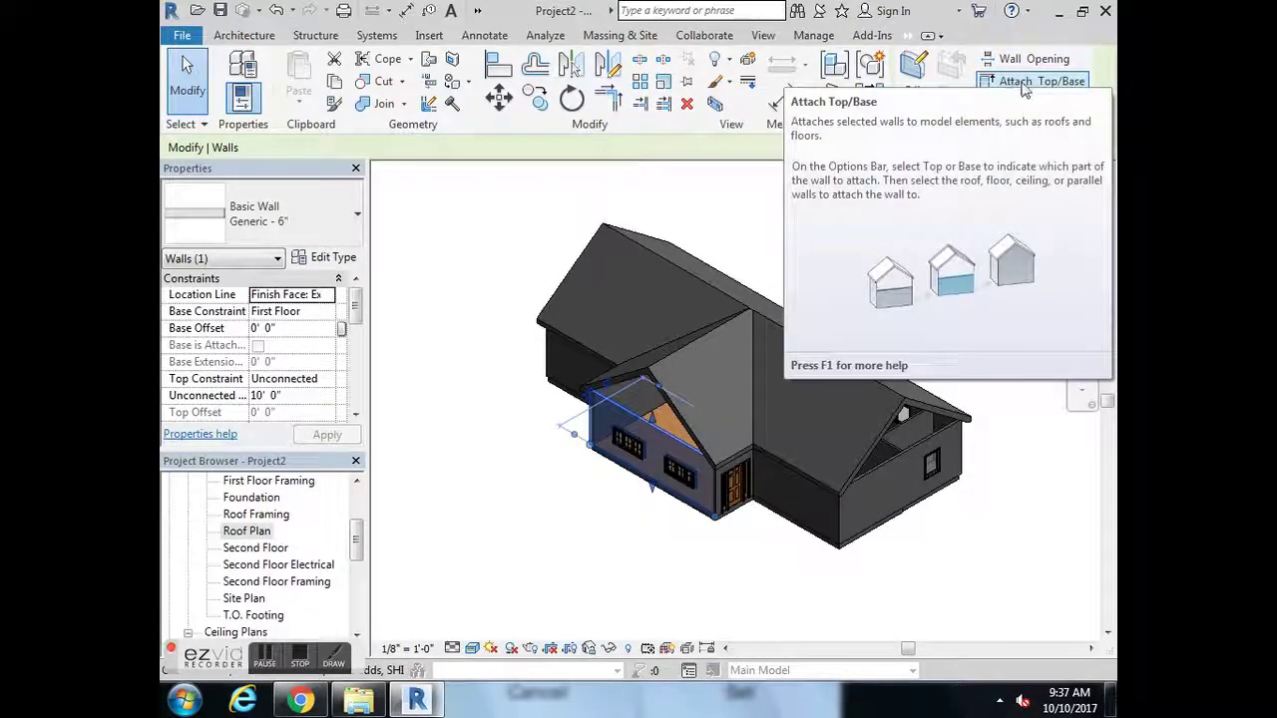
{"action": "left_click", "coordinate": [1036, 84]}
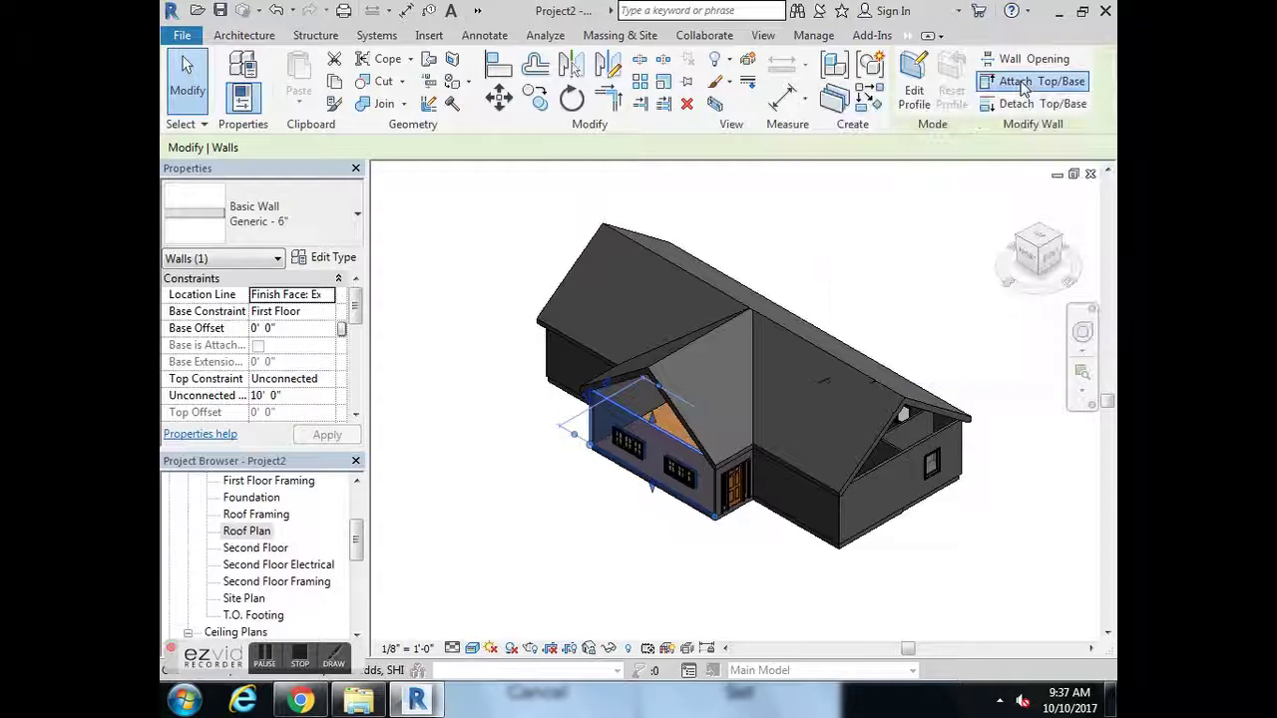
{"action": "left_click", "coordinate": [683, 424]}
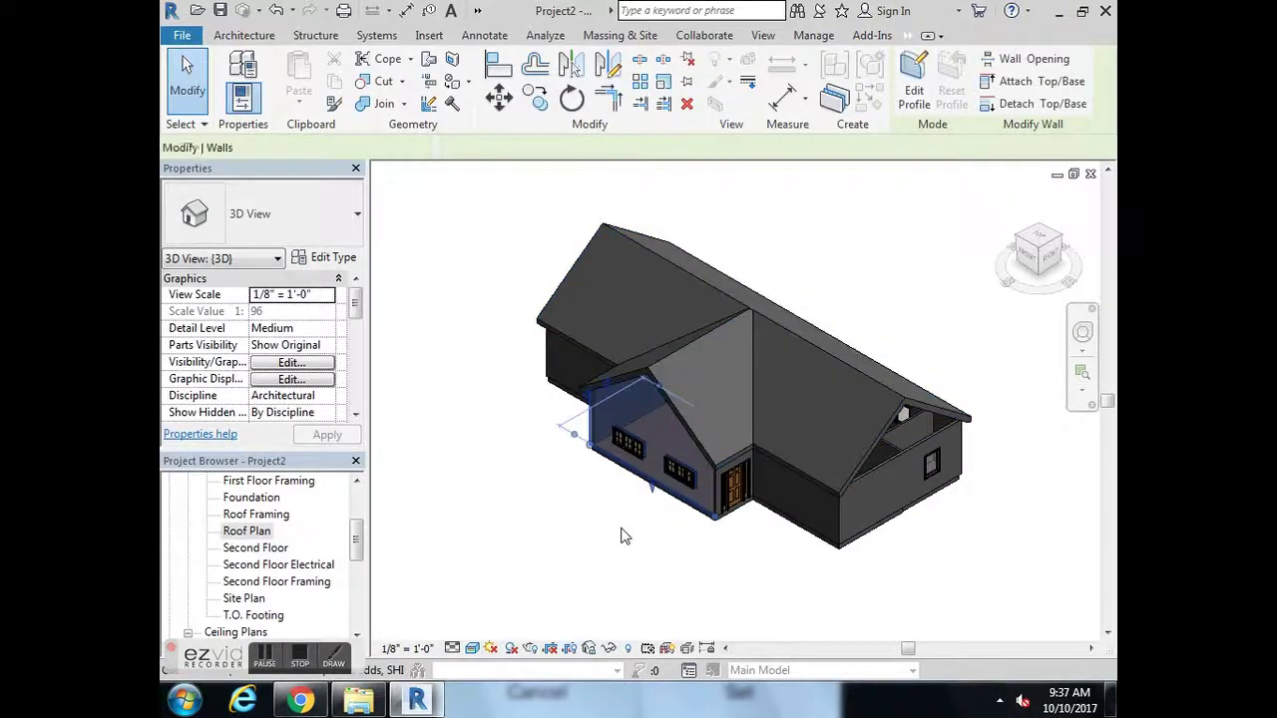
{"action": "left_click", "coordinate": [626, 536]}
{"action": "left_click_drag", "start_coordinate": [1042, 272], "coordinate": [1044, 249]}
{"action": "scroll", "coordinate": [613, 384], "scroll_direction": "up", "scroll_amount": 2}
{"action": "scroll", "coordinate": [613, 383], "scroll_direction": "up", "scroll_amount": 2}
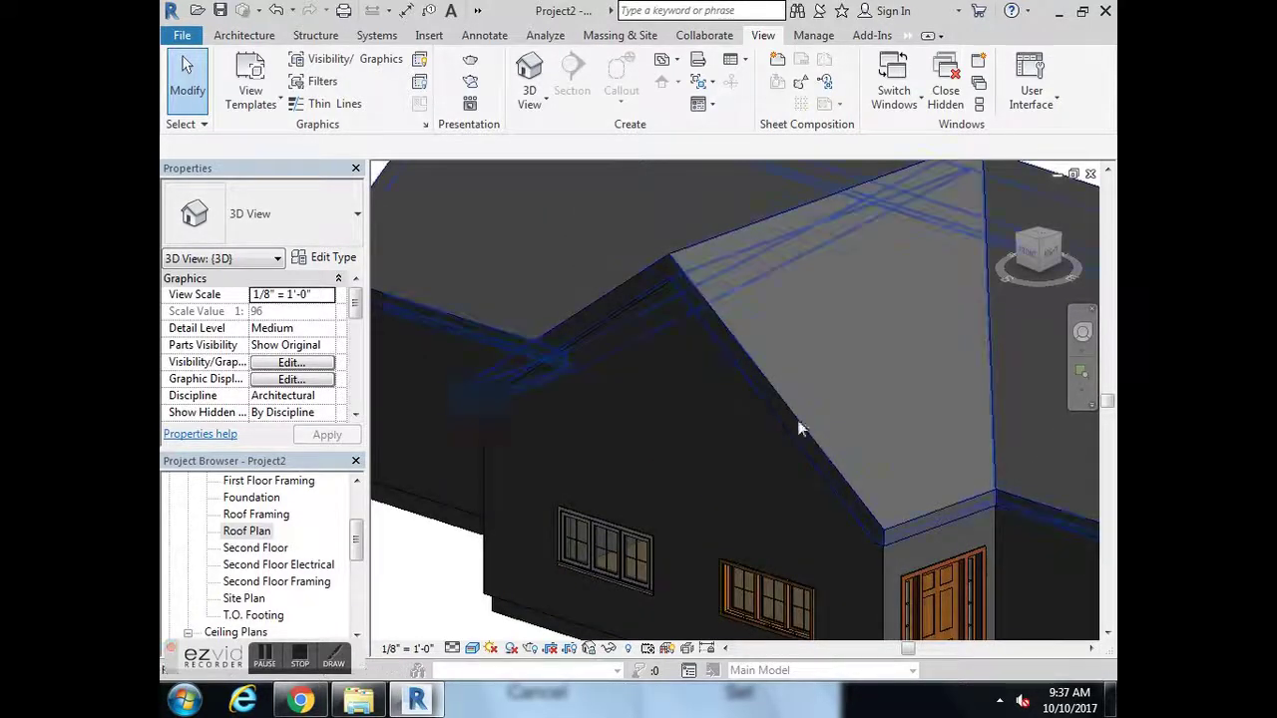
Attach the top of the house's east end wall to the roof
{"action": "scroll", "coordinate": [698, 350], "scroll_direction": "down", "scroll_amount": 3}
{"action": "middle_click_drag", "start_coordinate": [801, 375], "coordinate": [838, 398], "text": "shift"}
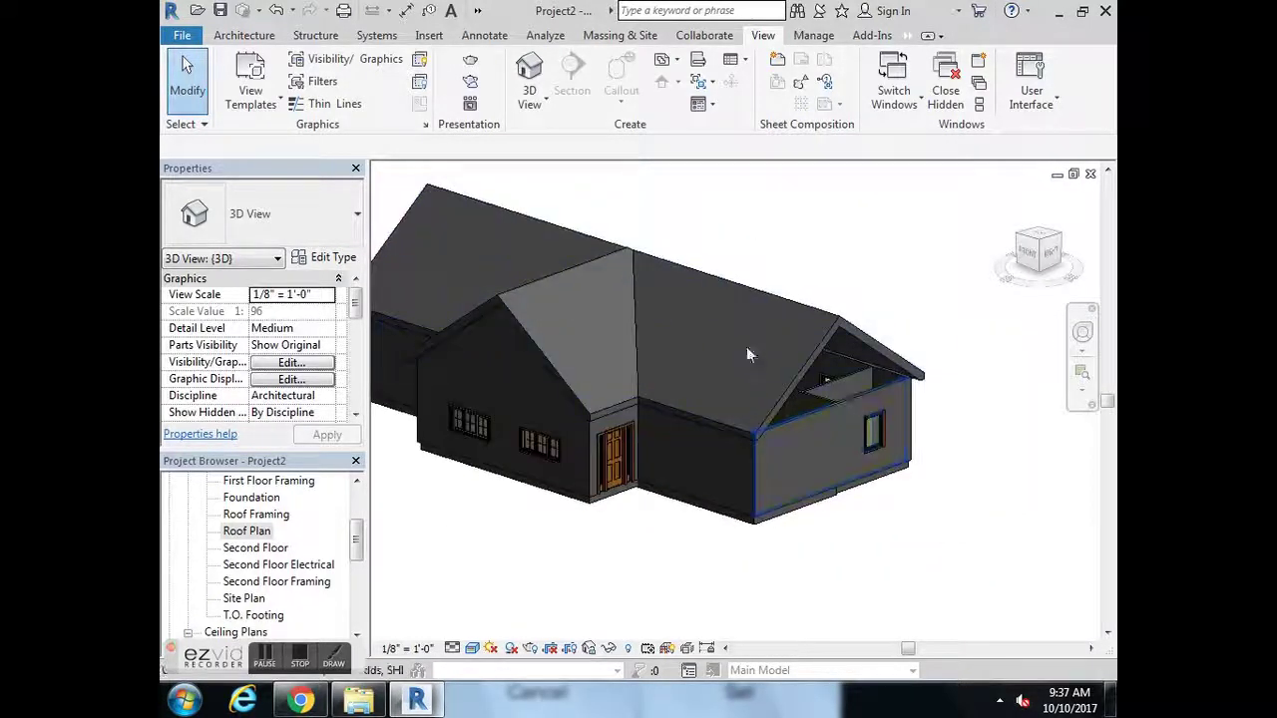
{"action": "left_click", "coordinate": [872, 392]}
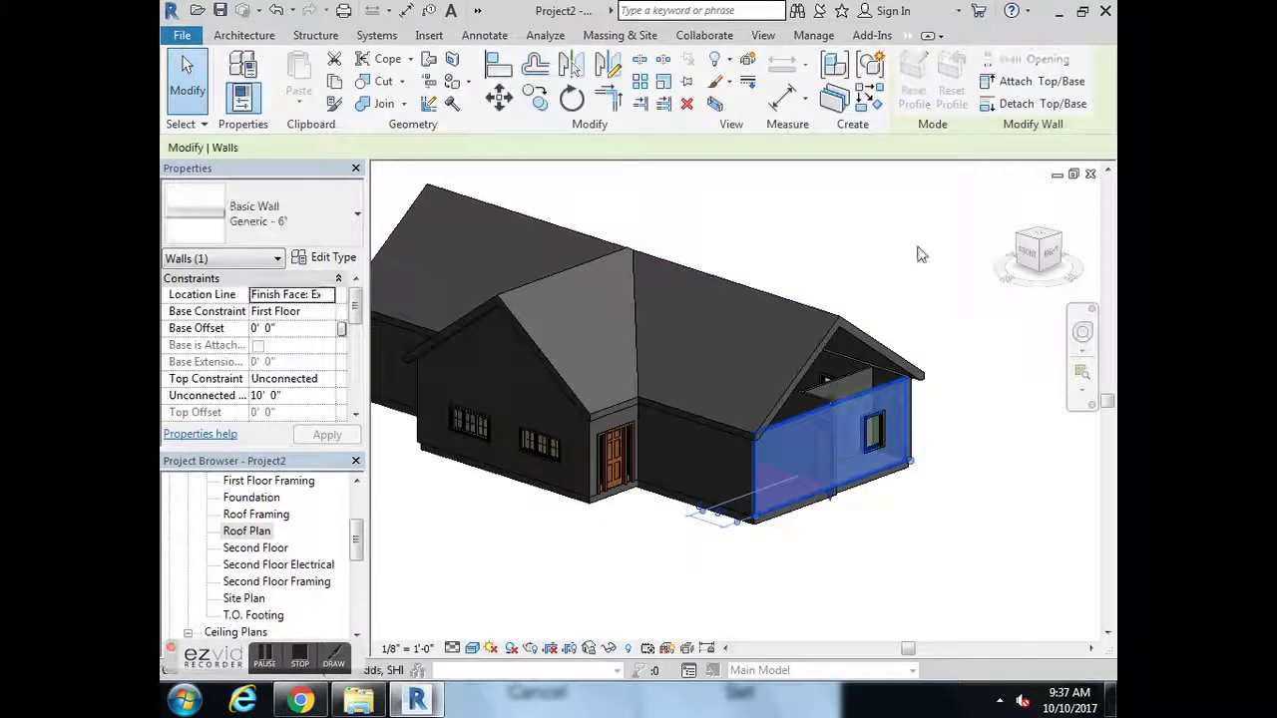
{"action": "left_click", "coordinate": [1027, 83]}
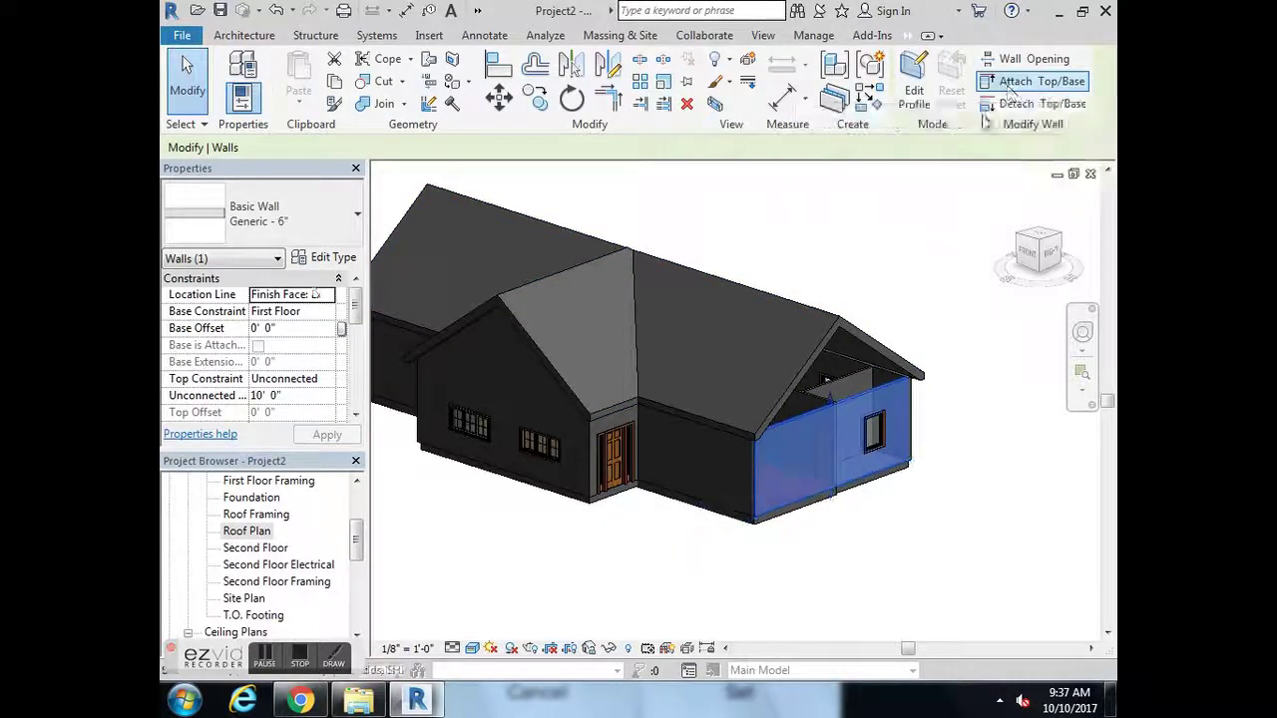
{"action": "left_click", "coordinate": [861, 333]}
{"action": "left_click", "coordinate": [880, 245]}
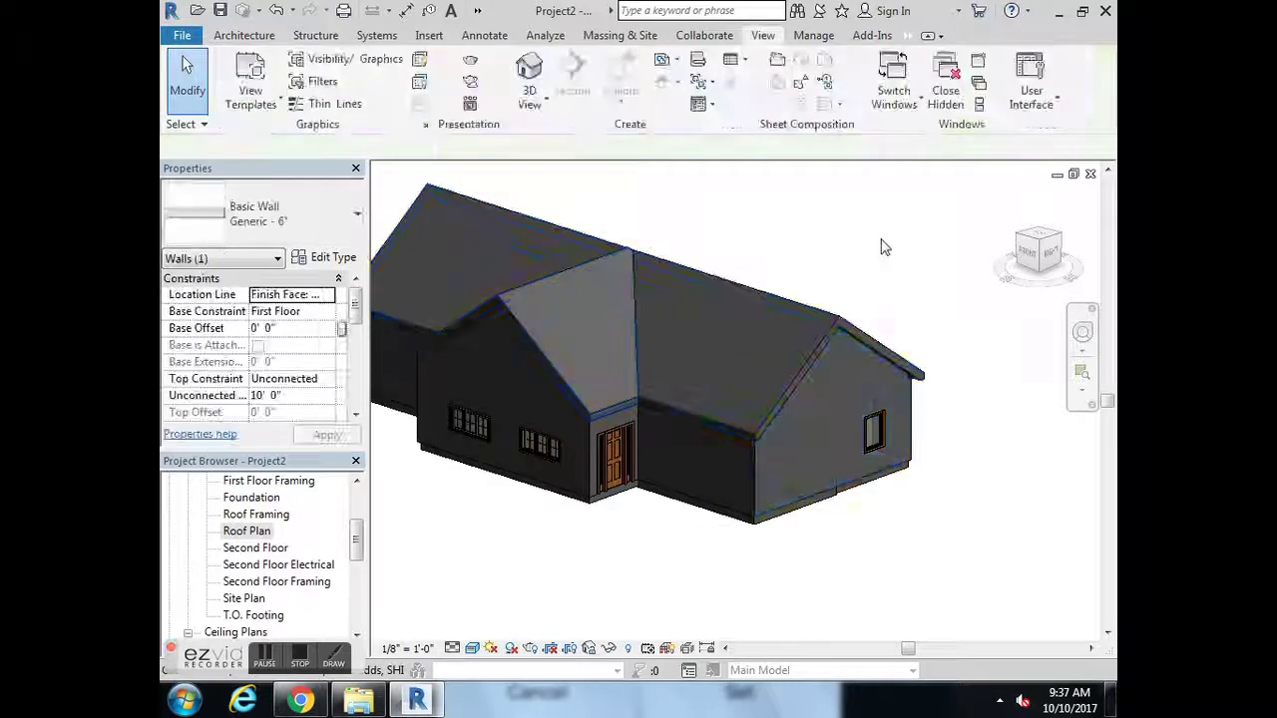
Attach the top of the house's west end wall to the roof, and return to a view of the front
{"action": "left_click", "coordinate": [1016, 239]}
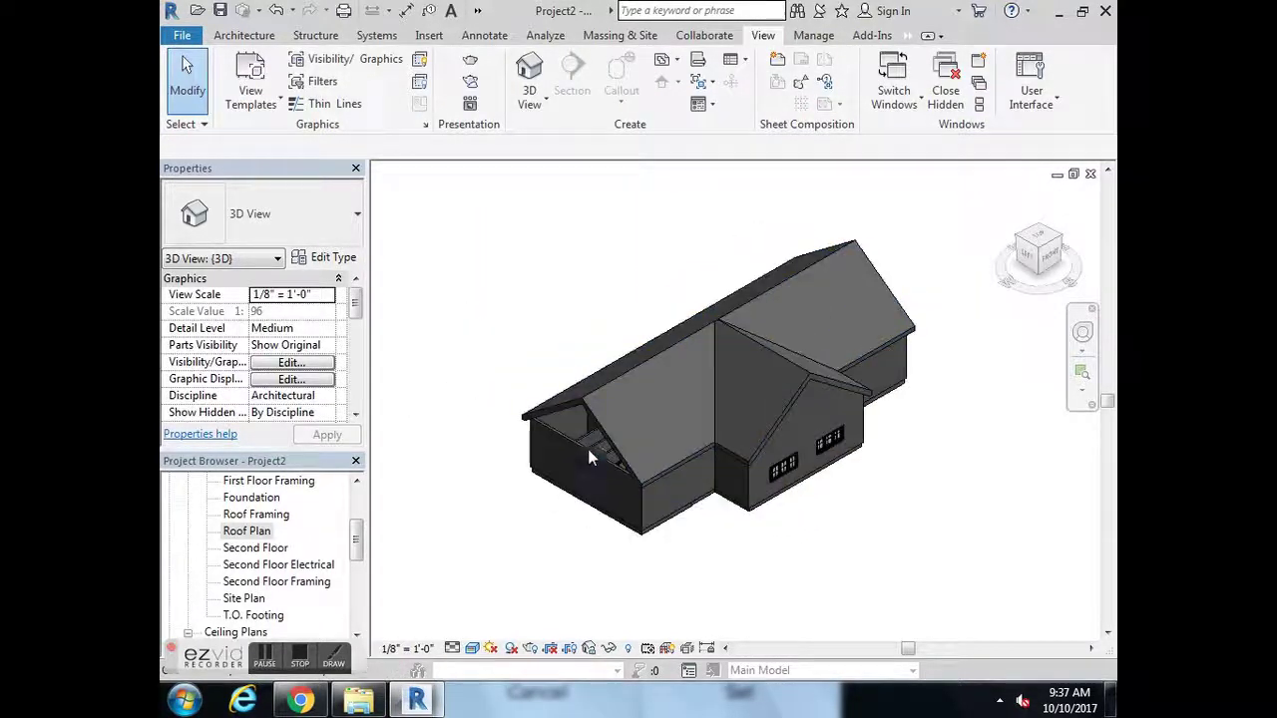
{"action": "left_click", "coordinate": [584, 447]}
{"action": "left_click", "coordinate": [547, 448]}
{"action": "scroll", "coordinate": [554, 444], "scroll_direction": "up", "scroll_amount": 3}
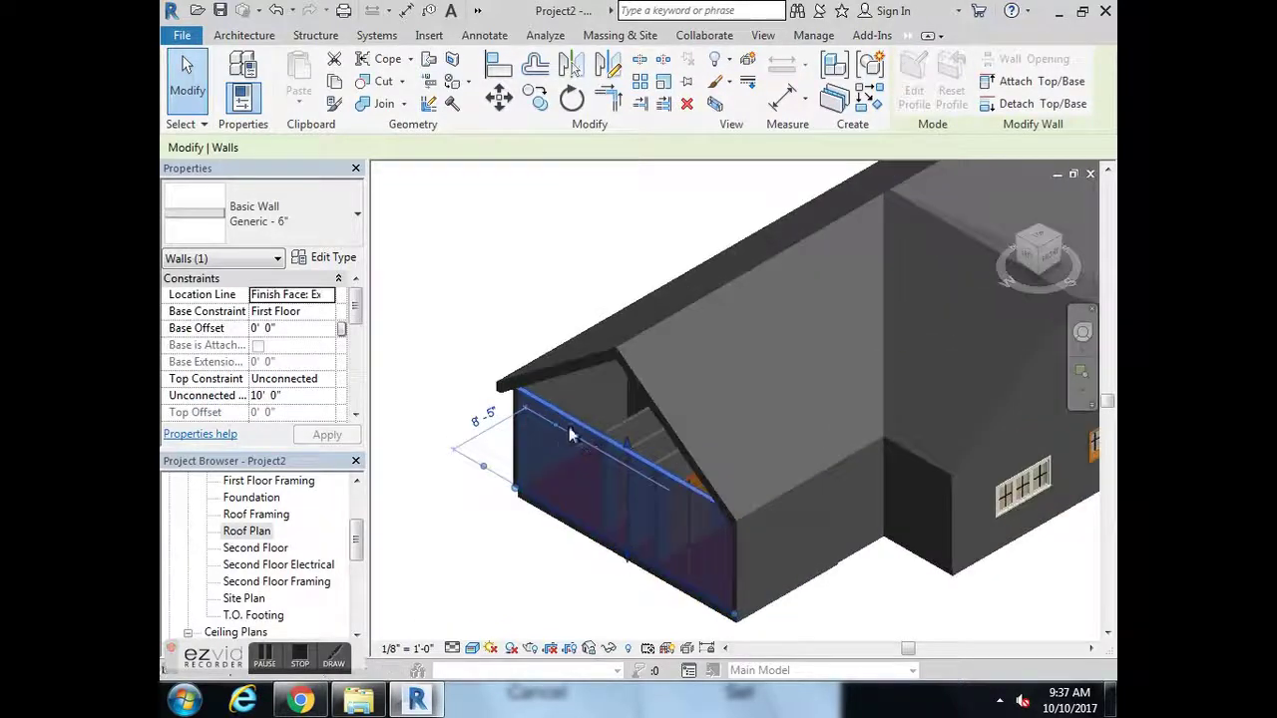
{"action": "left_click", "coordinate": [1042, 104]}
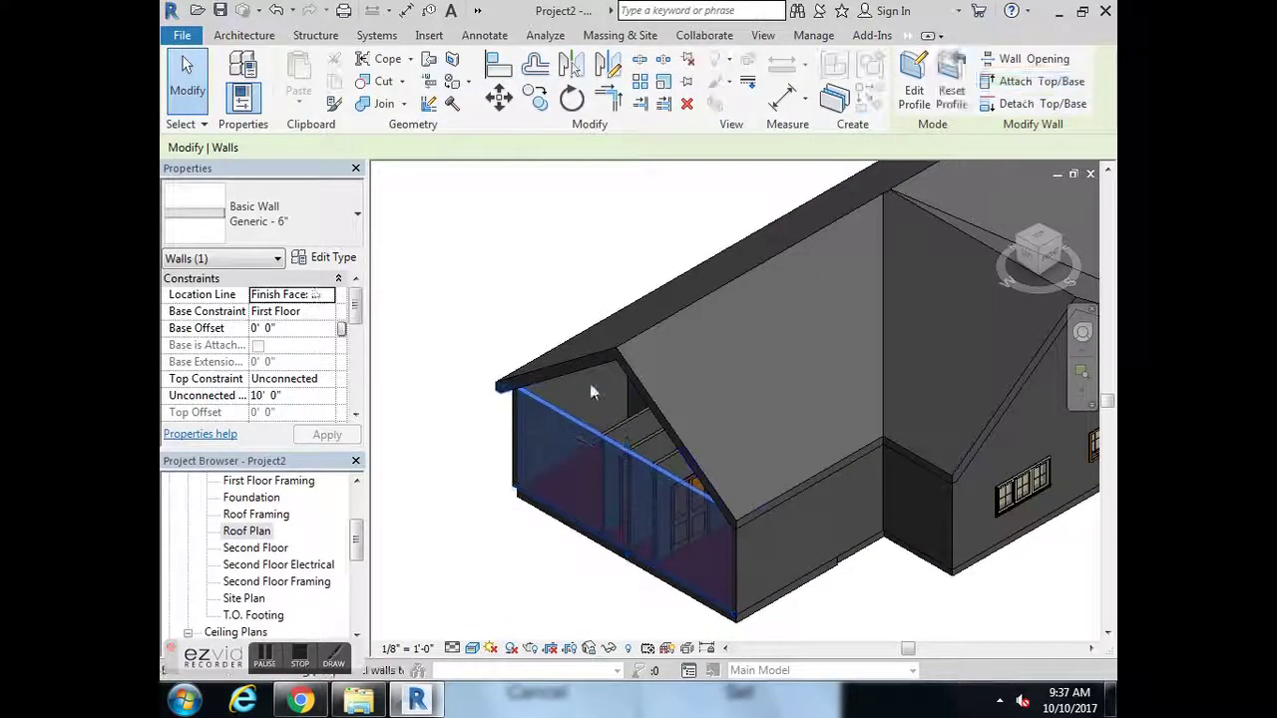
{"action": "left_click", "coordinate": [561, 297]}
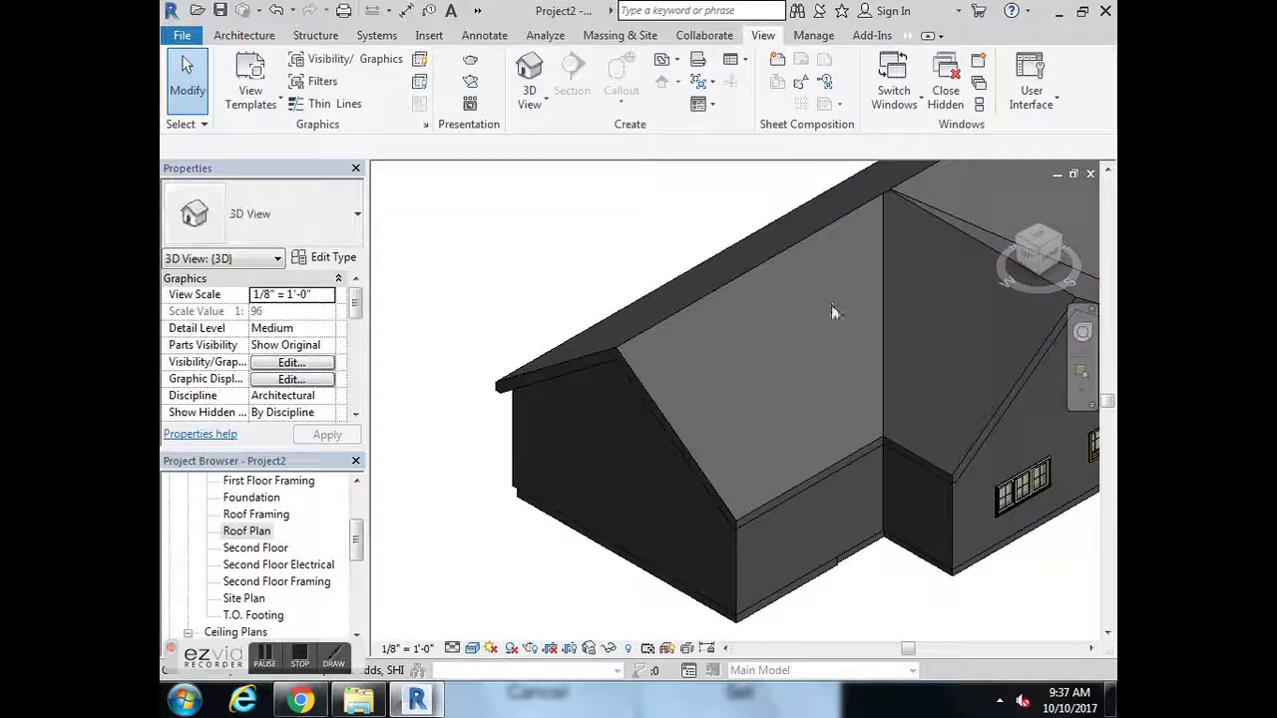
{"action": "scroll", "coordinate": [831, 304], "scroll_direction": "down", "scroll_amount": 3}
{"action": "mouse_move", "coordinate": [1044, 253]}
{"action": "left_mouse_down"}
{"action": "mouse_move", "coordinate": [968, 182]}
{"action": "mouse_move", "coordinate": [913, 214]}
{"action": "mouse_move", "coordinate": [898, 250]}
{"action": "mouse_move", "coordinate": [968, 271]}
{"action": "mouse_move", "coordinate": [1031, 260]}
{"action": "left_mouse_up"}
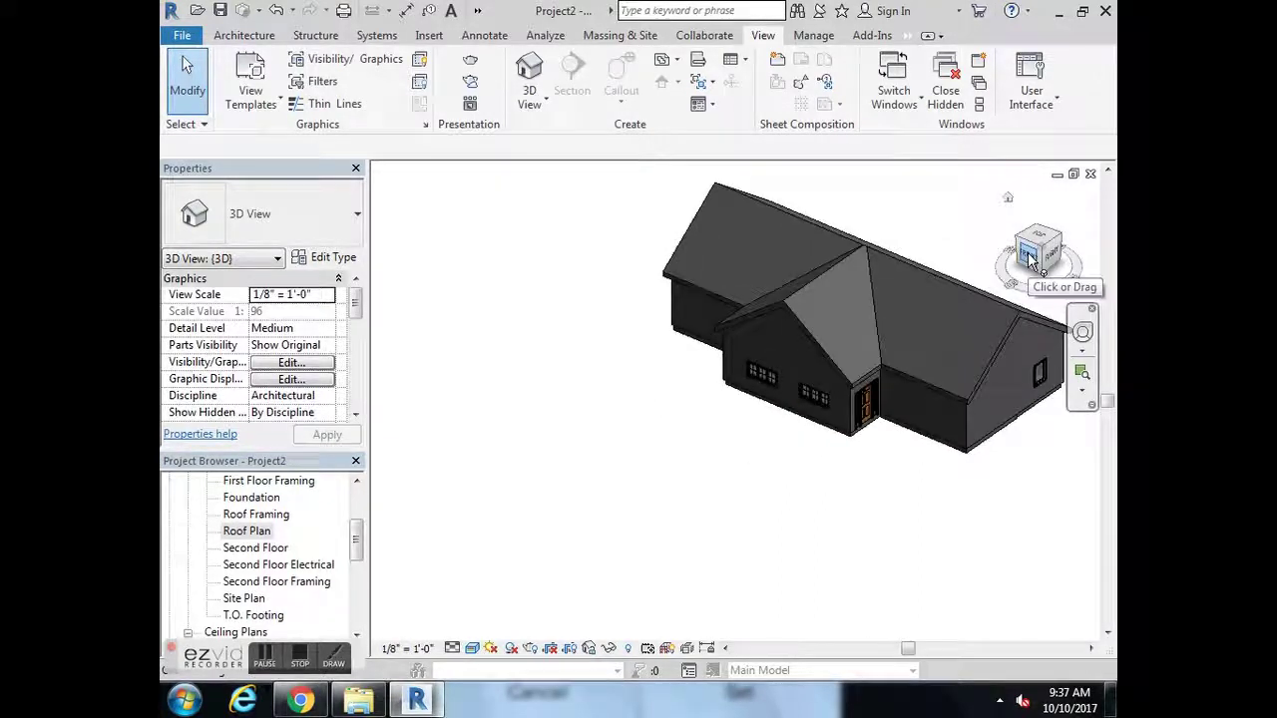
{"action": "middle_click_drag", "start_coordinate": [967, 309], "coordinate": [801, 373]}
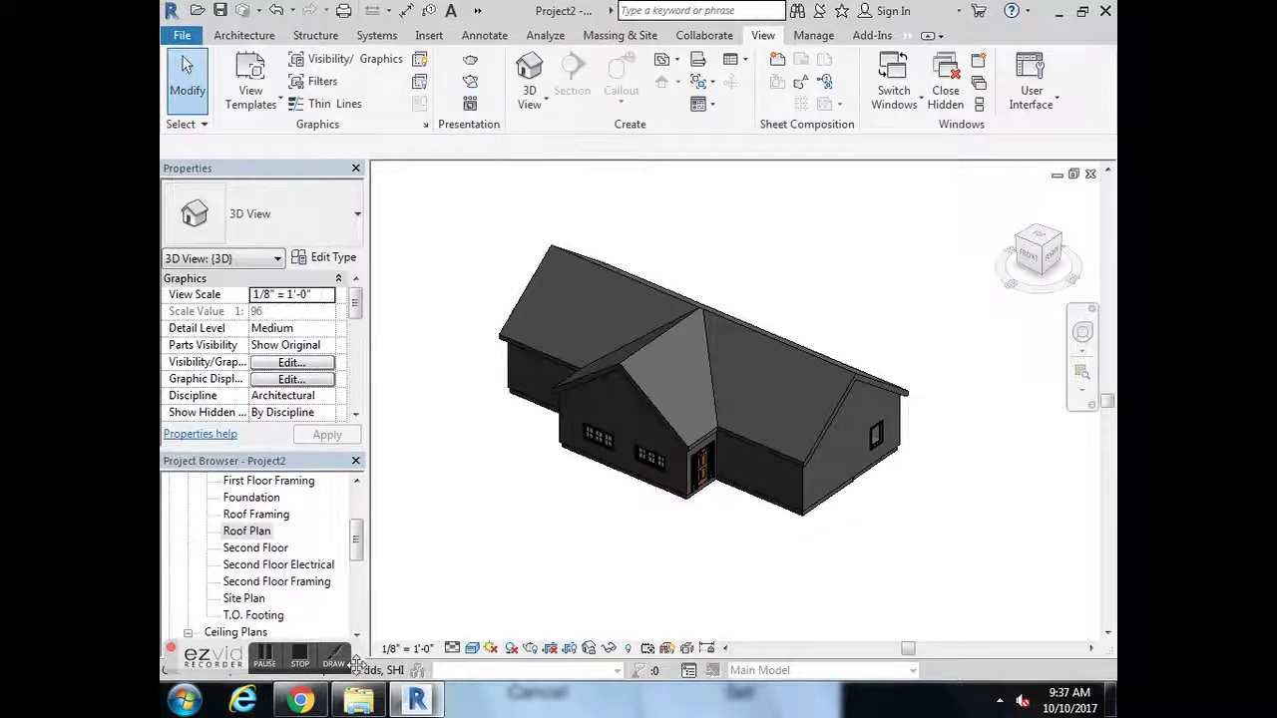
{"action": "left_click", "coordinate": [295, 661]}
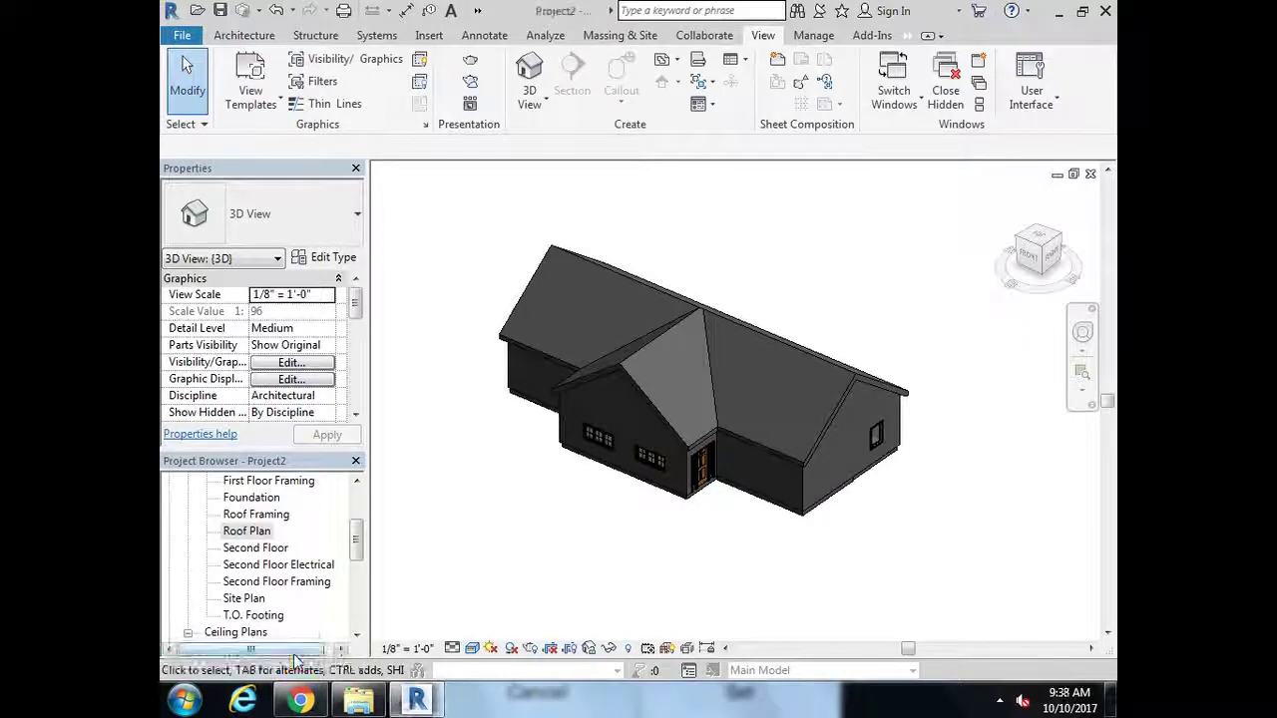